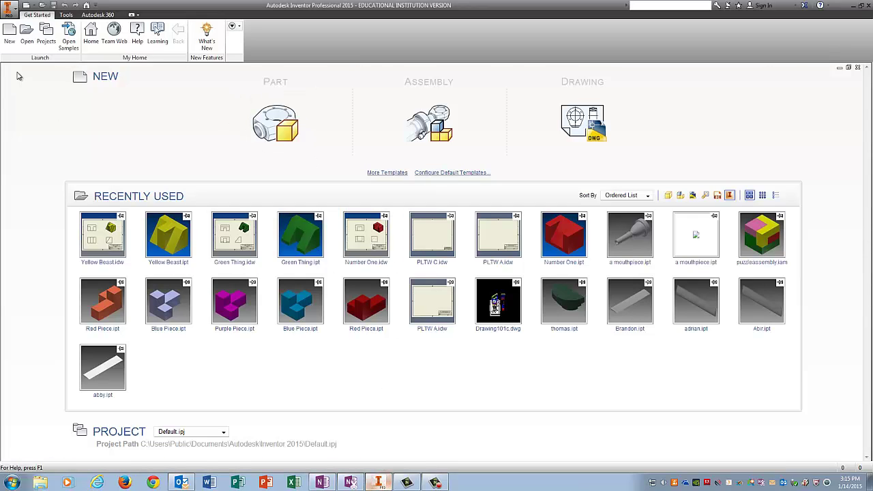
Create a new part file, Part1, from the Standard.ipt template
click(10, 35)
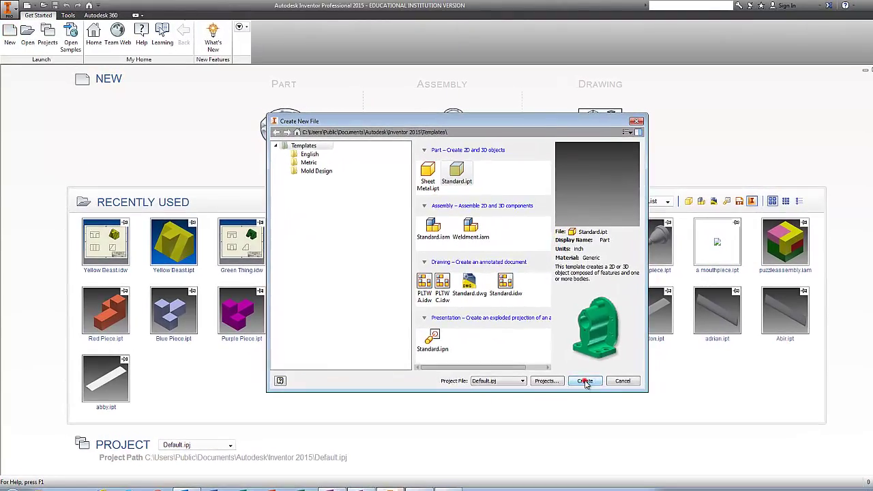
click(572, 372)
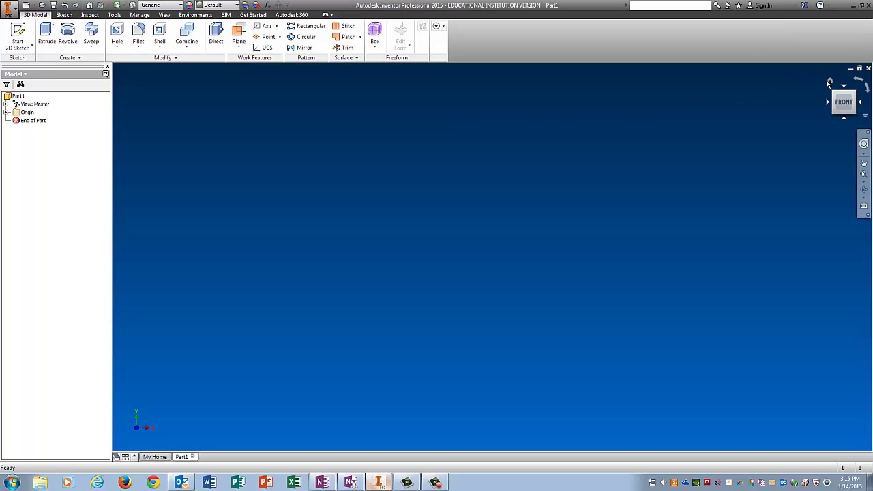
Reset to the home view and start Sketch1 on the origin XZ Plane
click(828, 81)
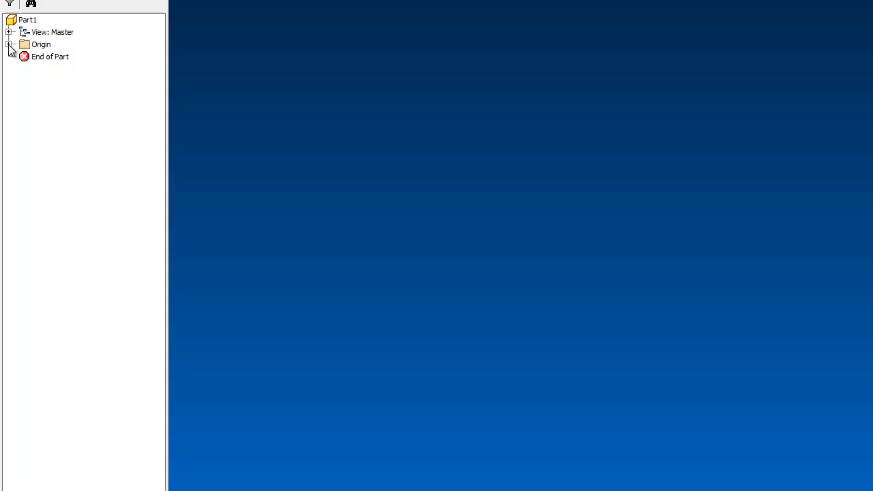
click(9, 45)
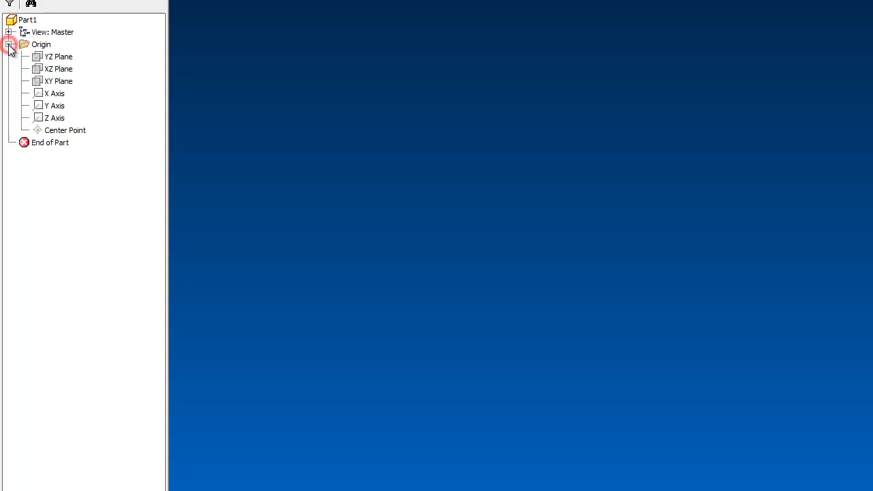
click(62, 70)
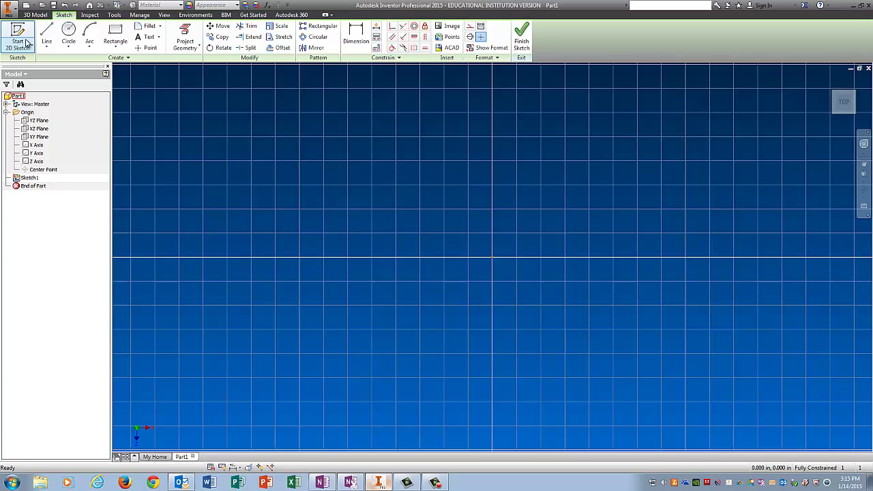
Draw the outline's lines: left edge, bottom edge, angled right edge, and top edge
click(52, 32)
click(209, 137)
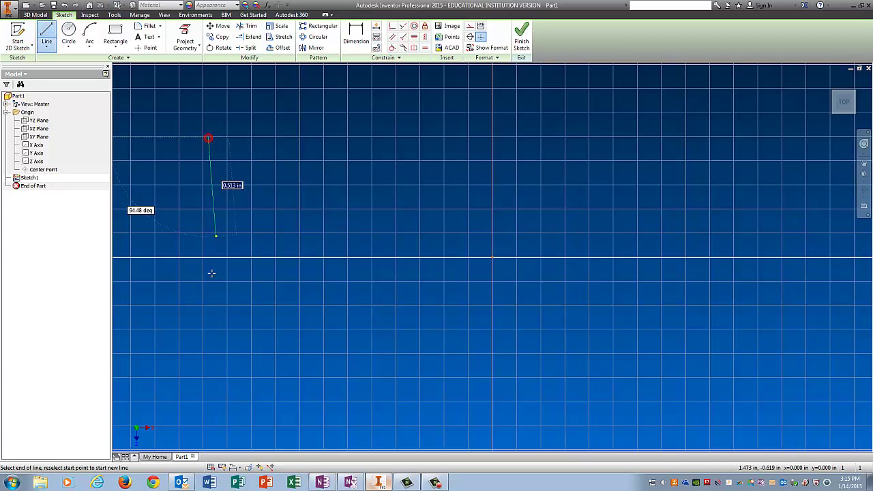
click(209, 326)
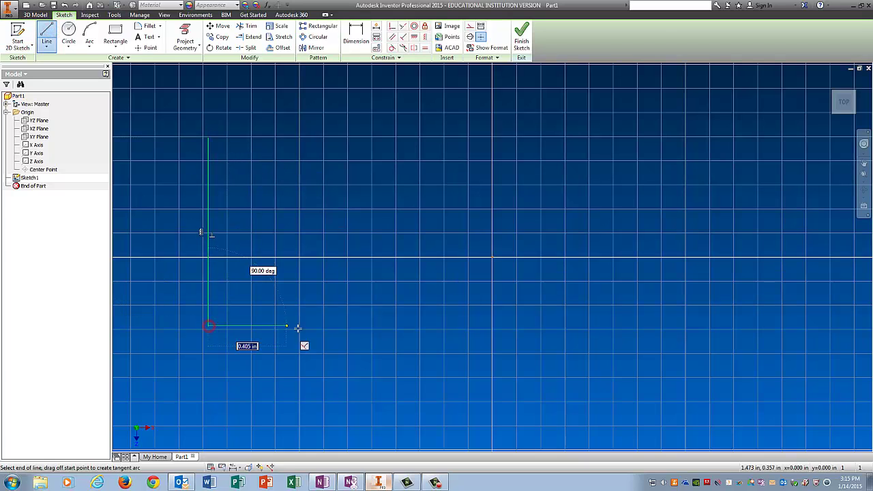
click(460, 326)
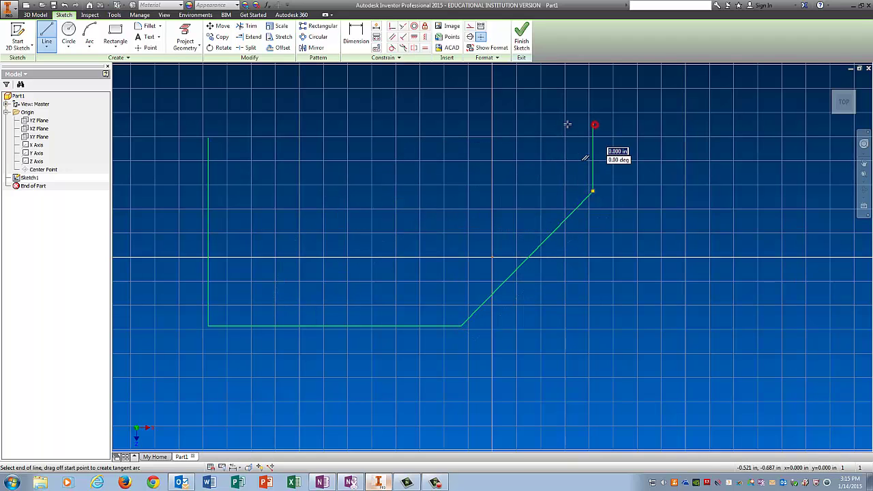
click(592, 124)
click(183, 125)
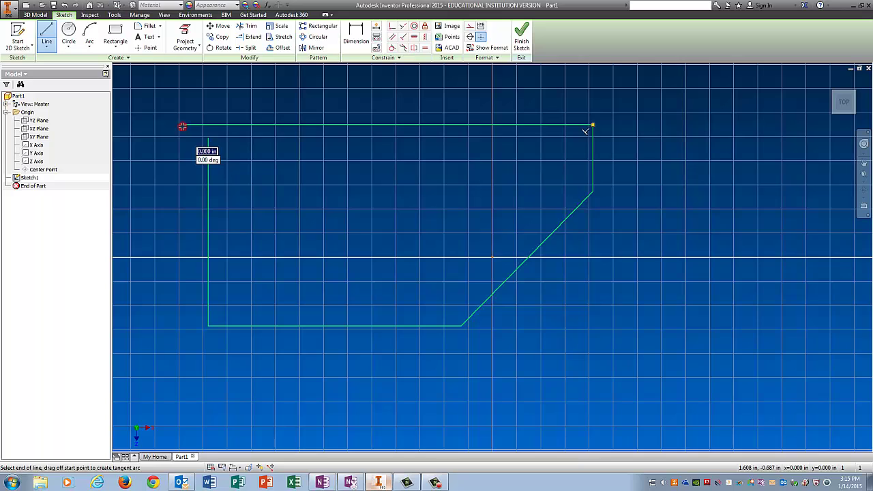
Extend the left edge to meet the top edge and trim the leftover top stub
click(251, 38)
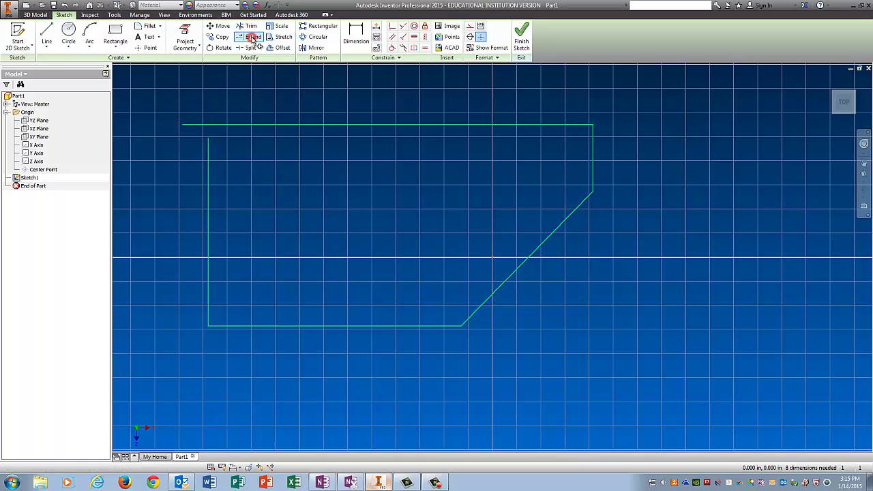
click(210, 197)
click(249, 26)
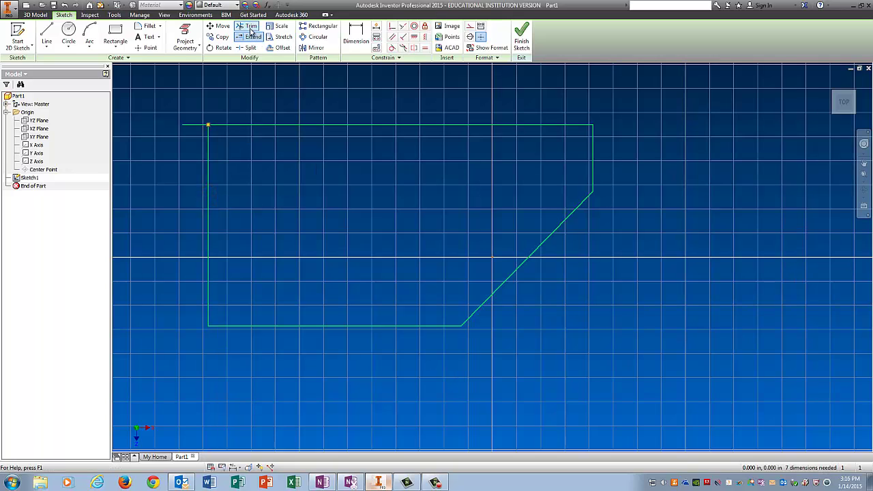
click(192, 125)
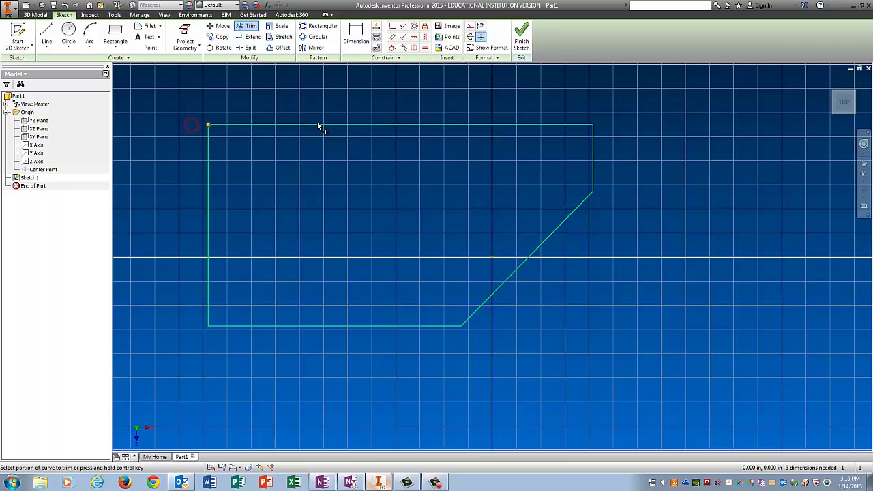
Dimension the top edge 2.25, the left edge 1.5 and the bottom edge 1.25
click(360, 41)
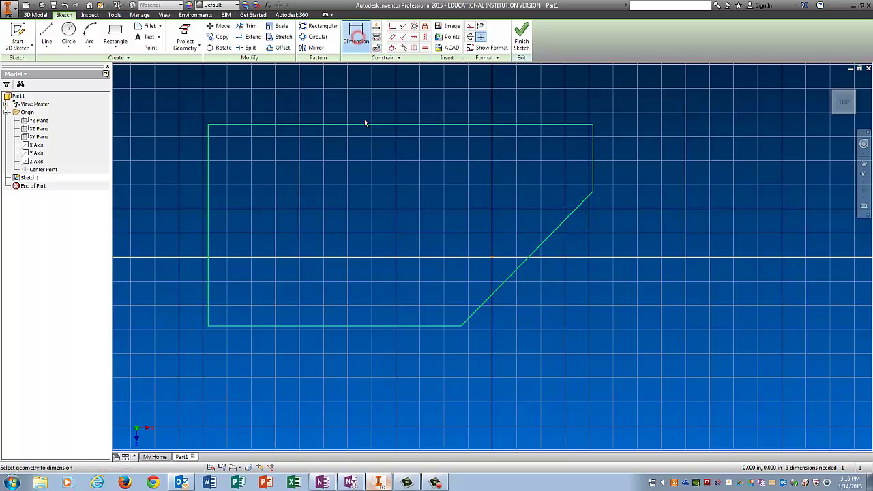
click(364, 125)
click(373, 90)
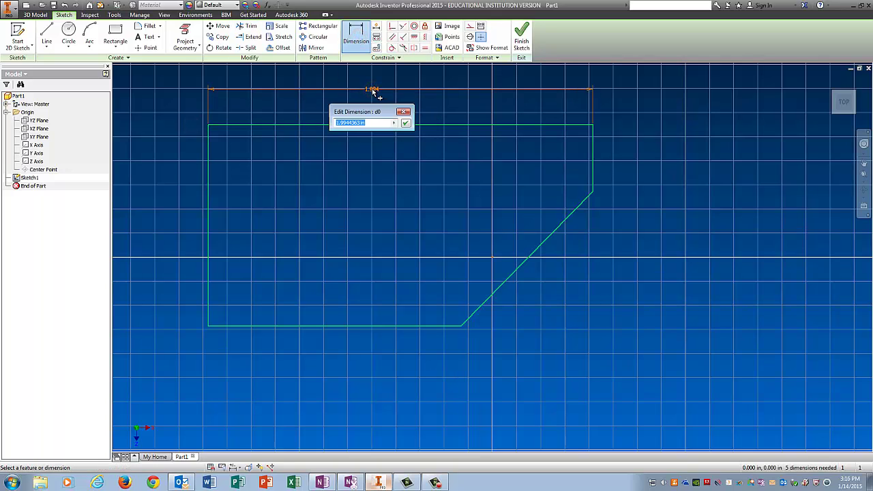
text(2.25)
key(Return)
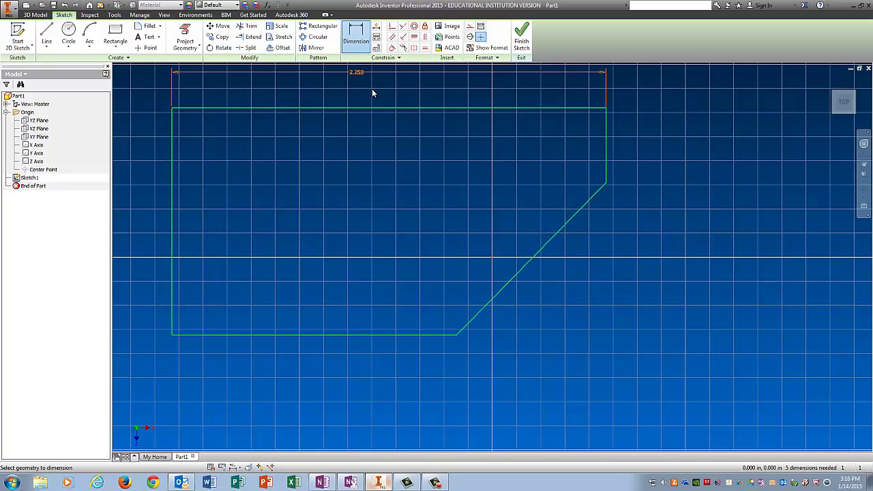
click(173, 255)
click(142, 253)
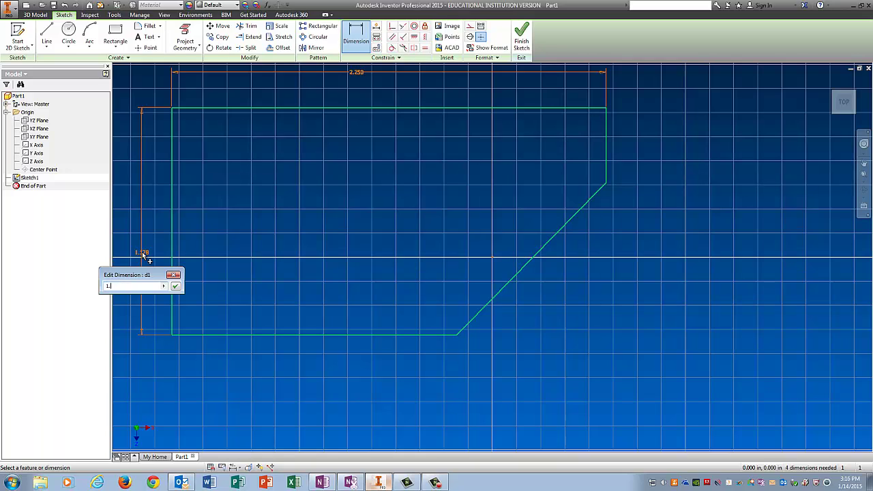
key(Return)
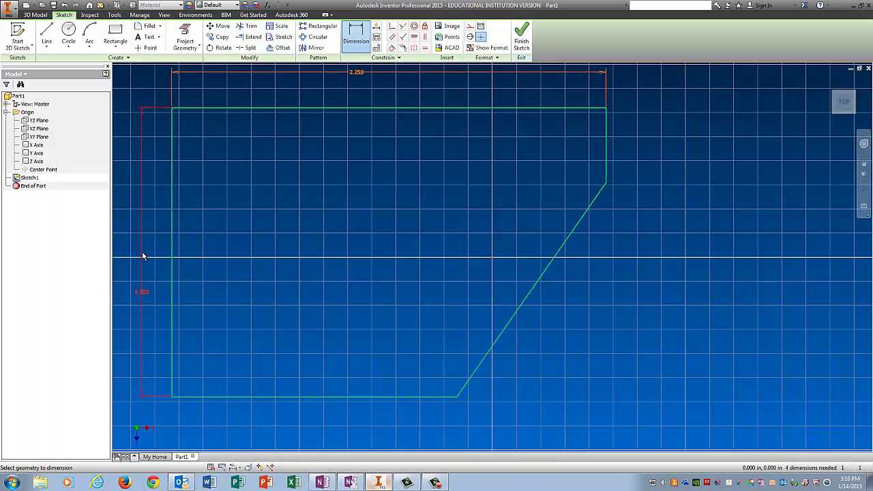
click(313, 396)
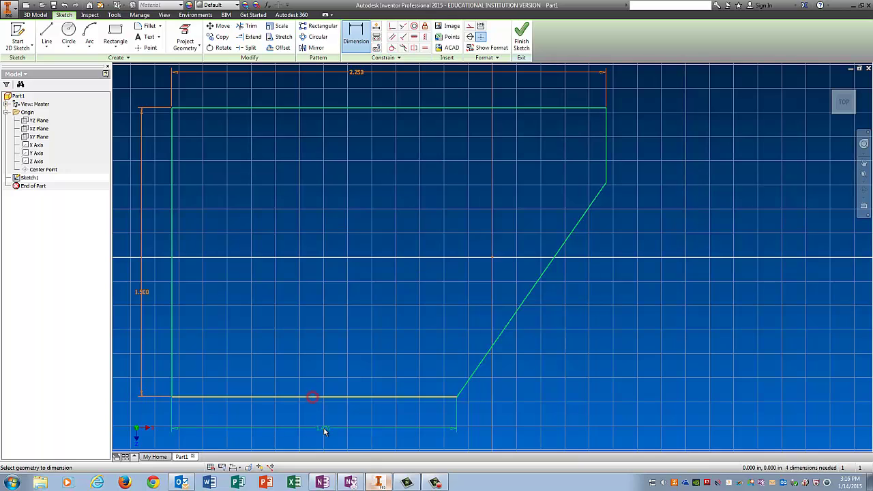
click(324, 428)
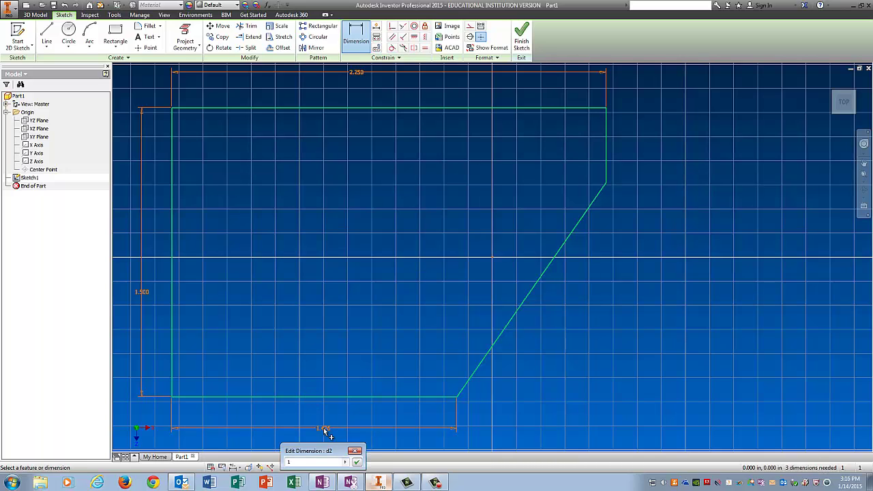
key(Return)
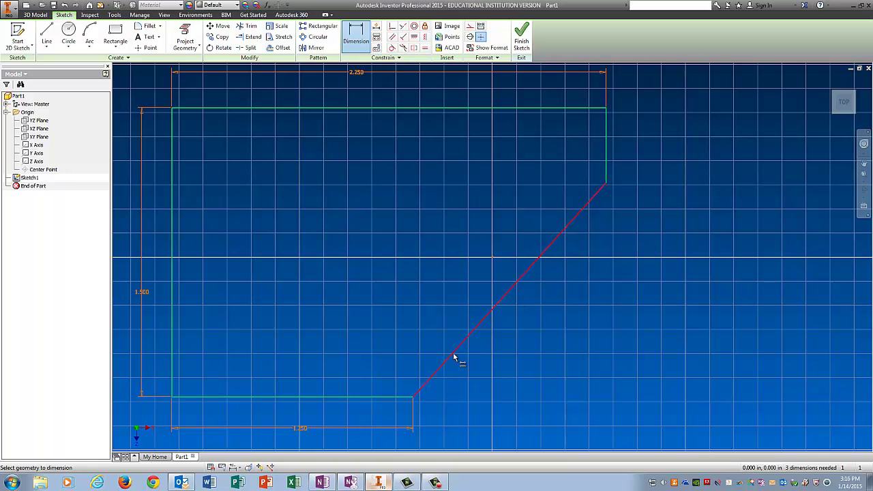
Set a 45° angle between the bottom and diagonal edges, then finish the sketch
click(355, 395)
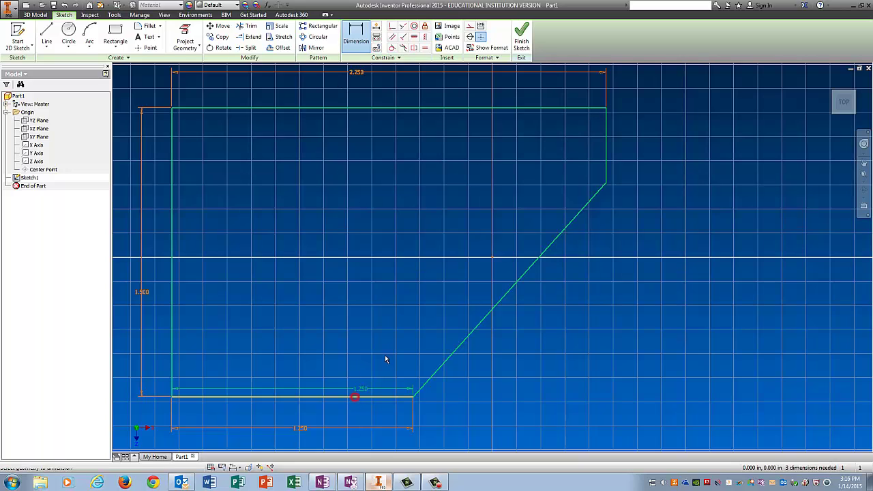
click(466, 341)
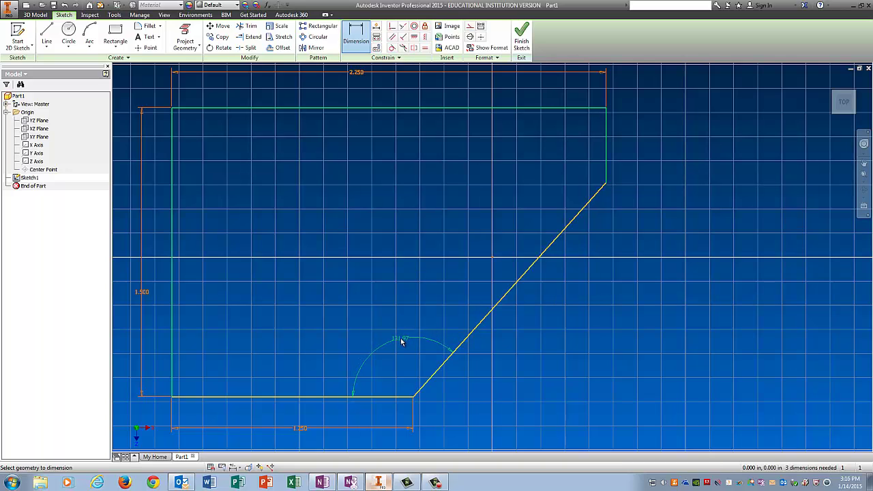
click(465, 373)
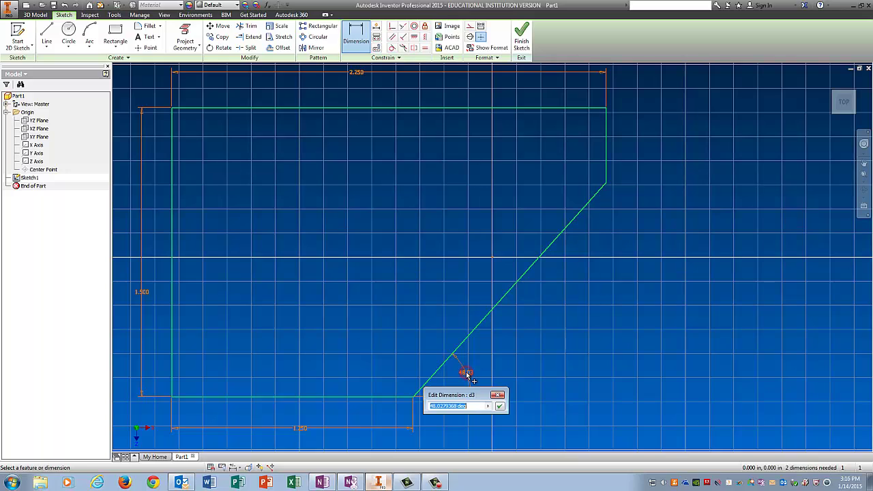
text(45)
key(Return)
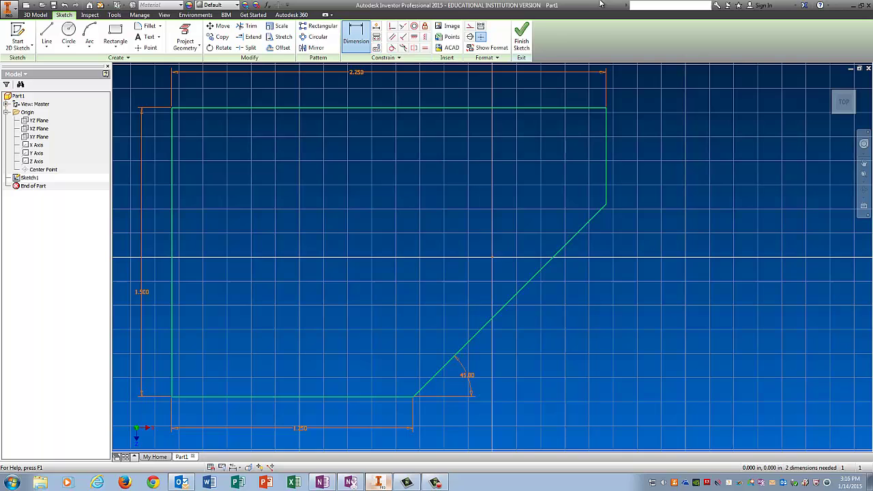
click(522, 40)
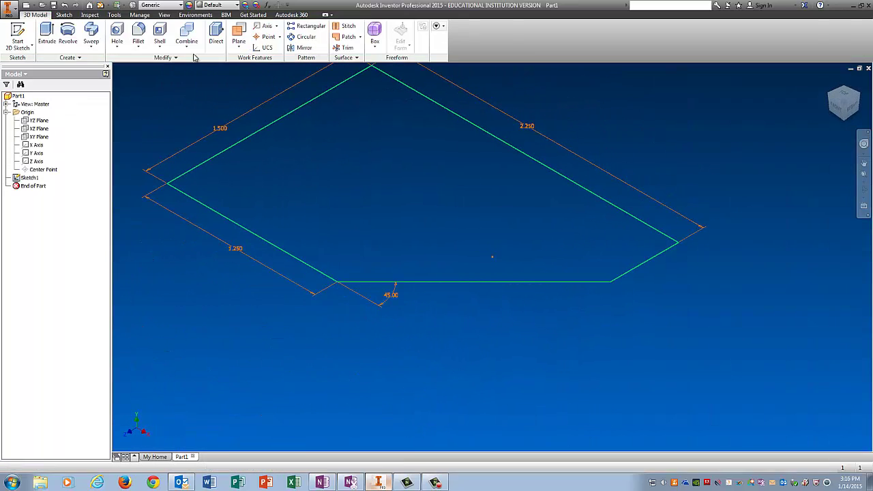
Extrude Sketch1 0.5 in to create the solid base plate, Extrusion1
click(46, 32)
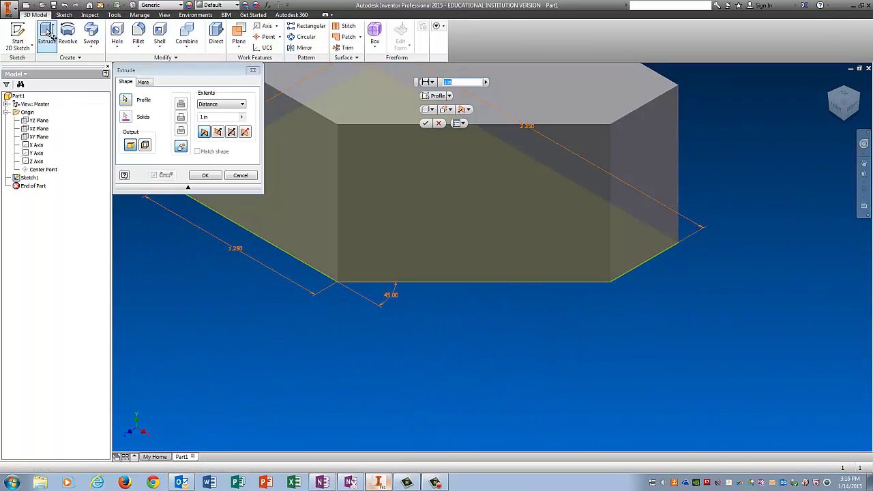
text(.5)
key(Return)
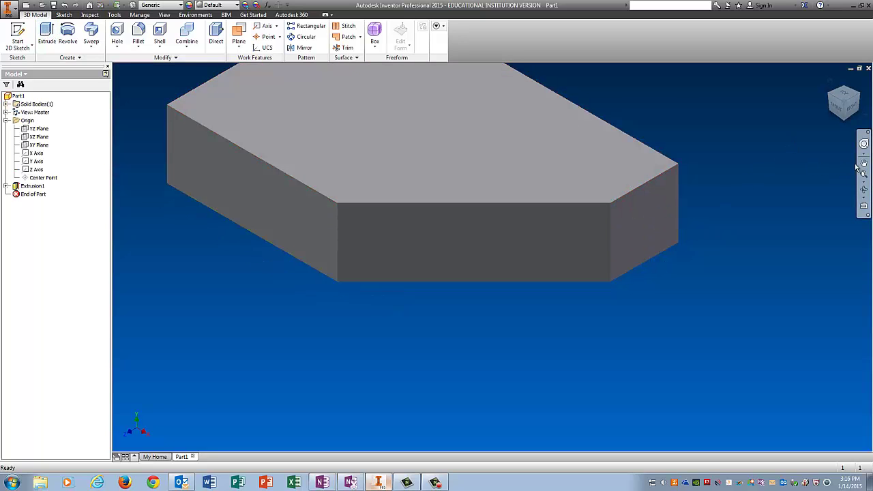
Start Sketch2 on the plate's top face and draw a rectangle from its corner
scroll(485, 171, up, 3)
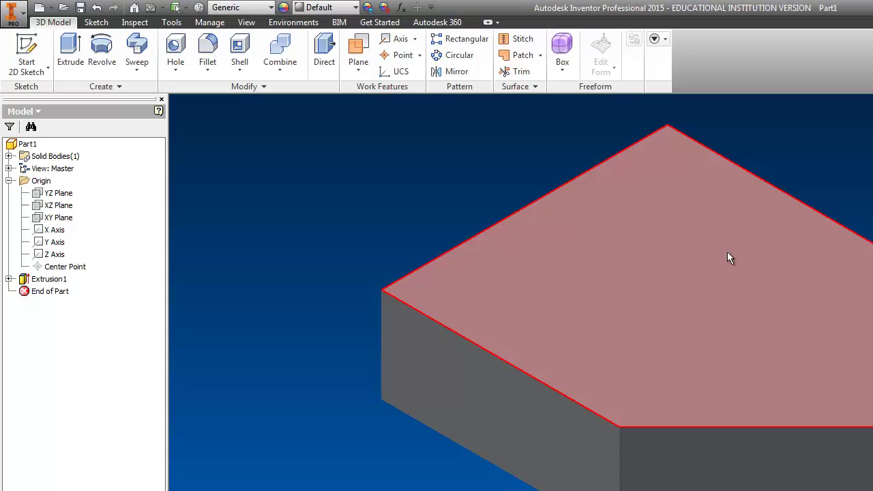
click(27, 55)
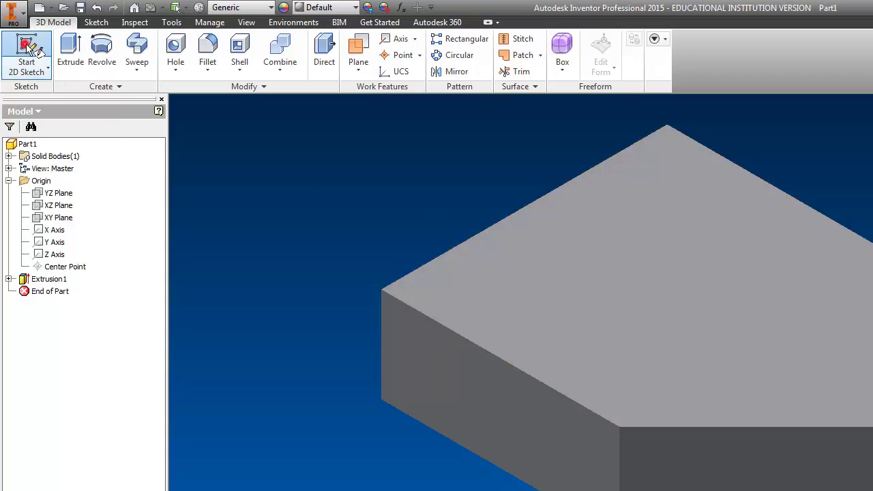
click(730, 296)
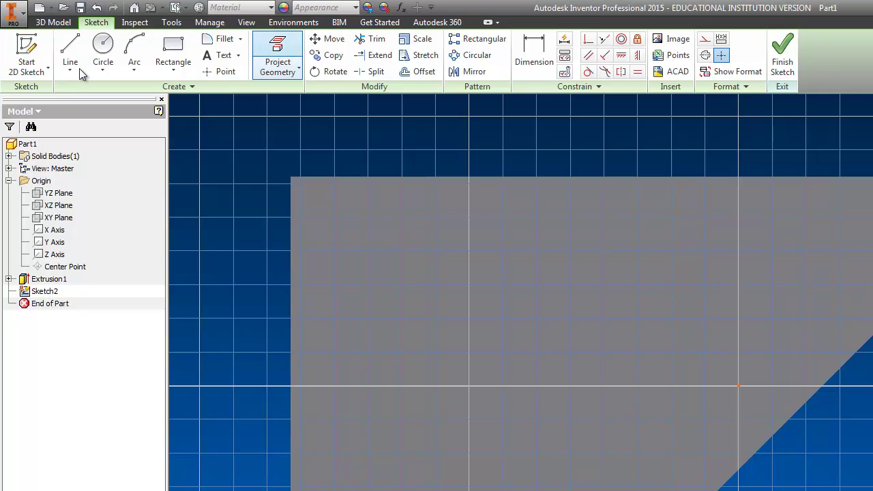
click(172, 49)
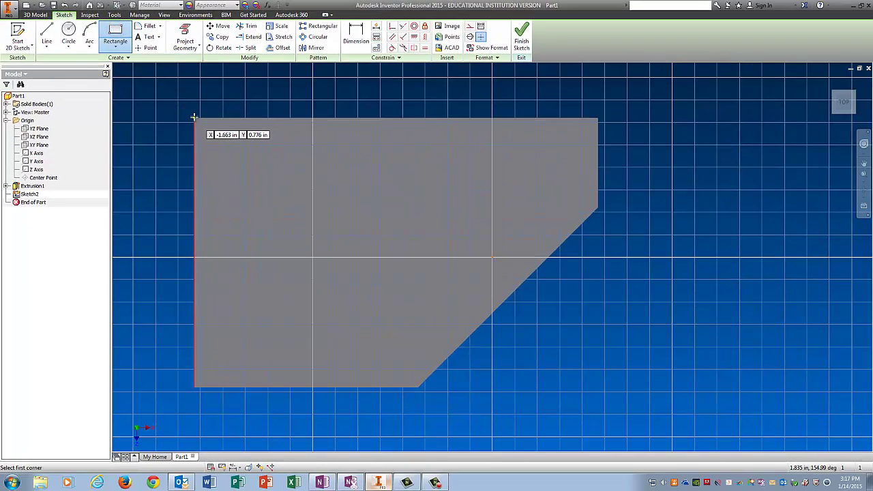
click(194, 118)
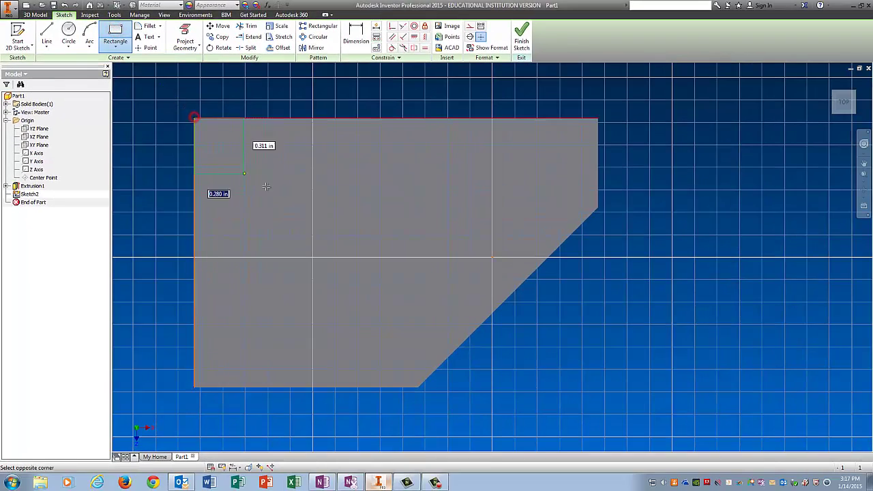
click(428, 237)
Dimension the rectangle 0.75 tall and 1.25 wide, then finish the sketch
click(355, 34)
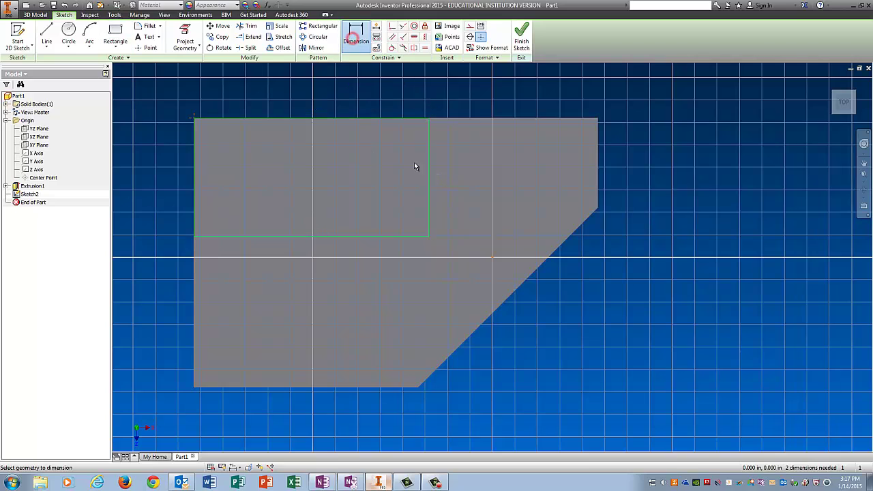
click(430, 167)
click(464, 167)
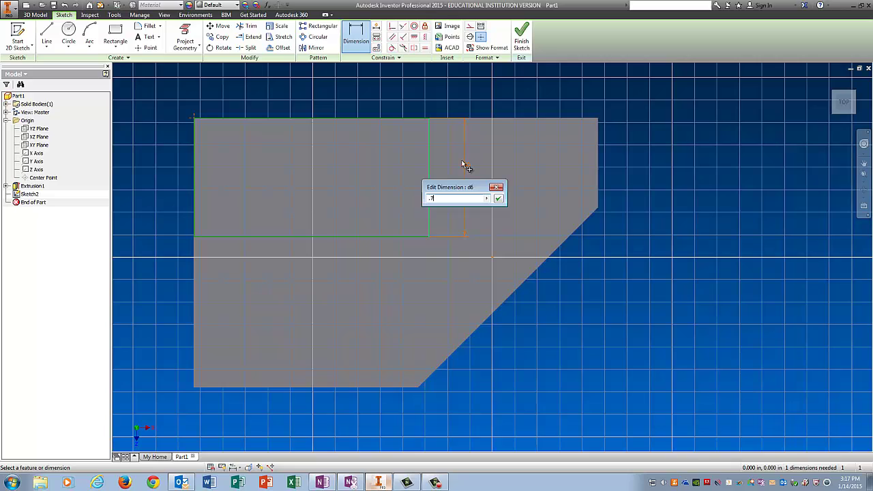
key(Return)
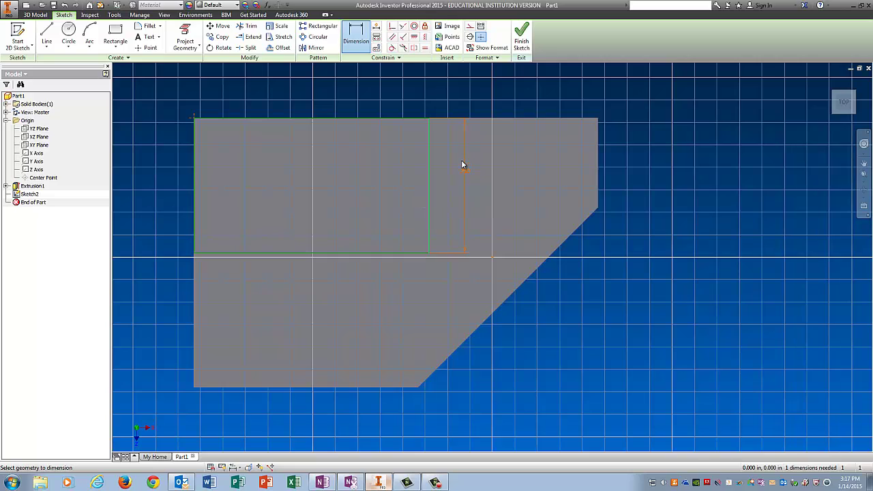
click(349, 252)
click(347, 298)
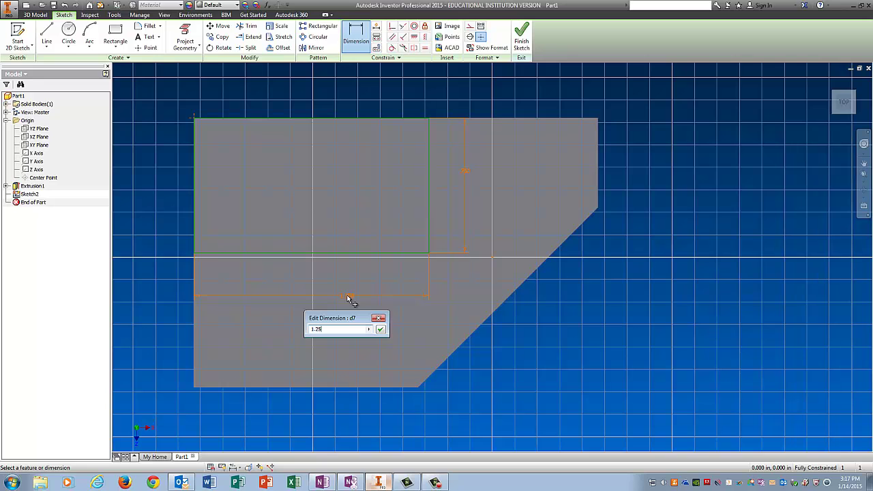
text(1.25)
key(Return)
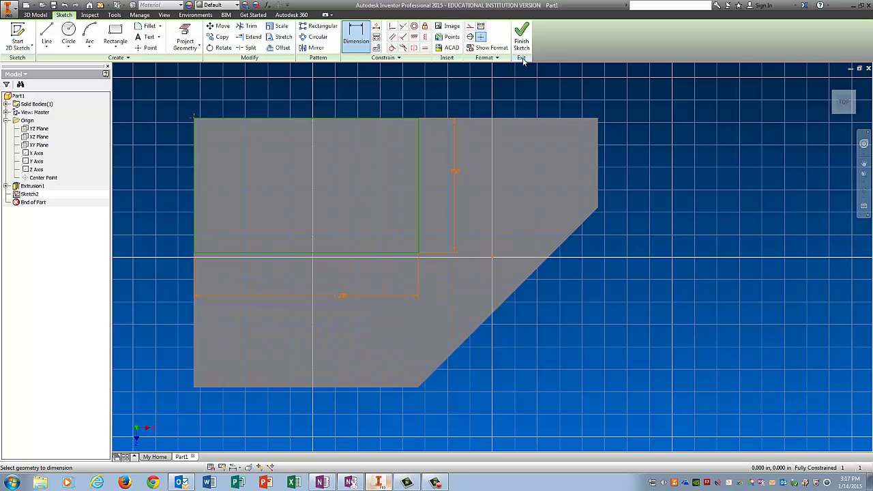
click(522, 42)
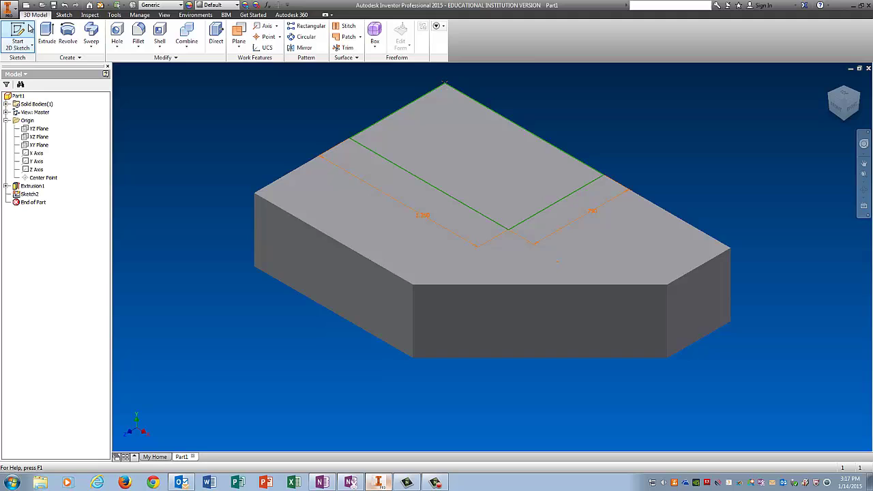
Extrude the rectangle 1 in into the upright block and zoom to fit the part
click(46, 33)
text(1)
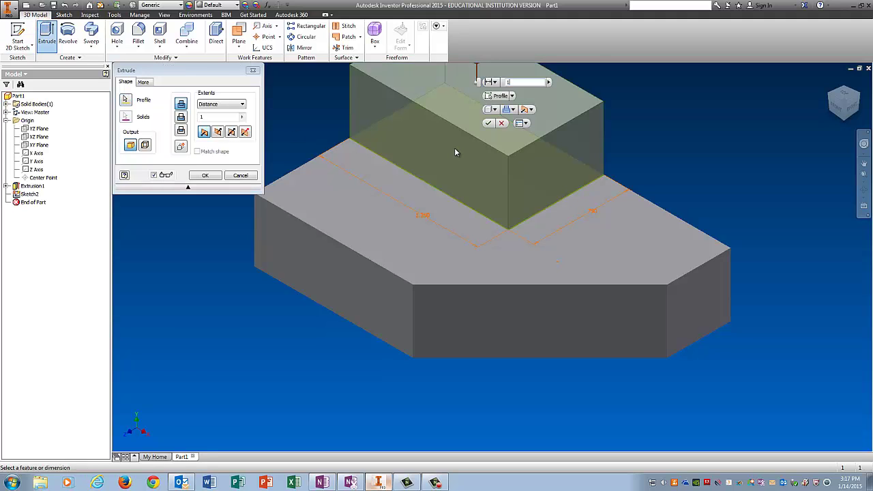
key(Return)
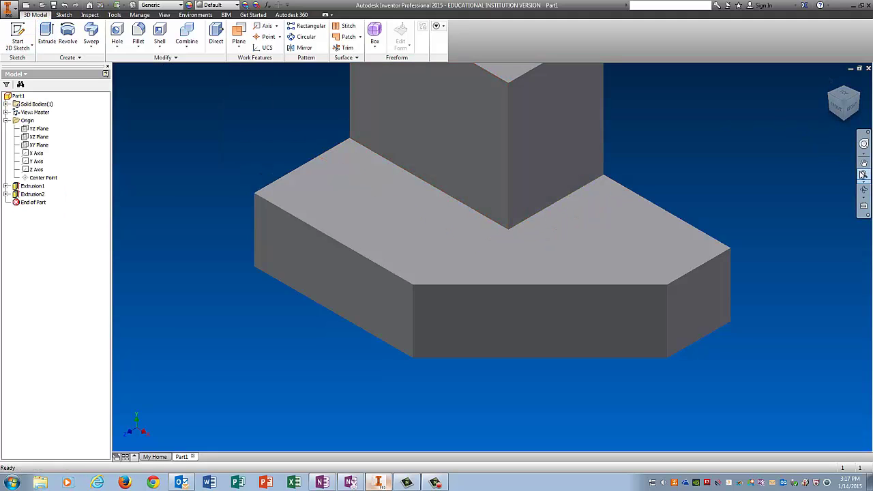
click(863, 174)
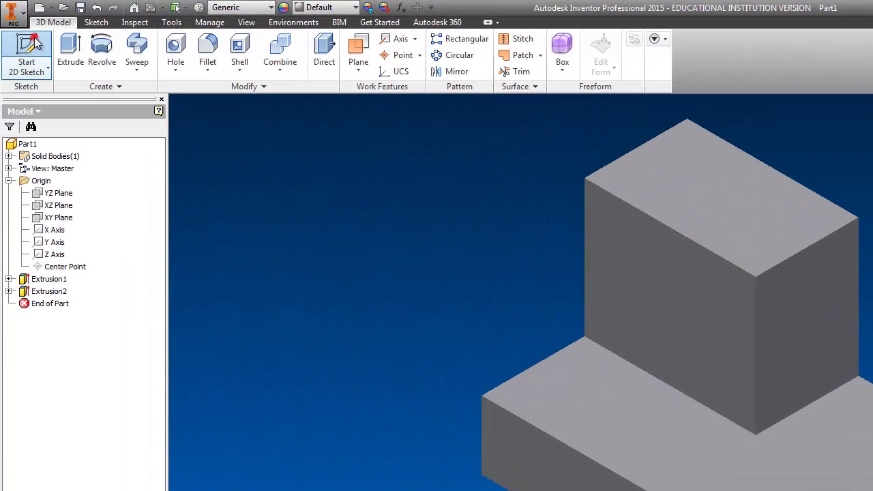
Start Sketch3 on the front face of the upright block
click(36, 41)
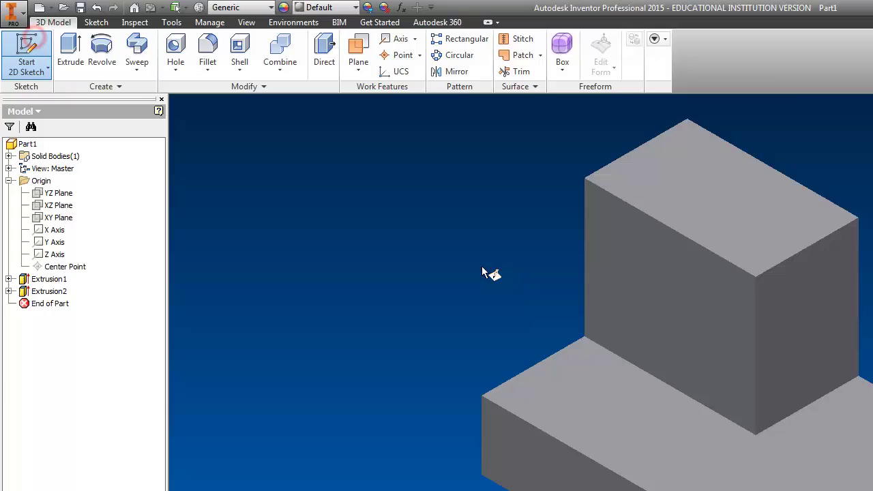
click(612, 268)
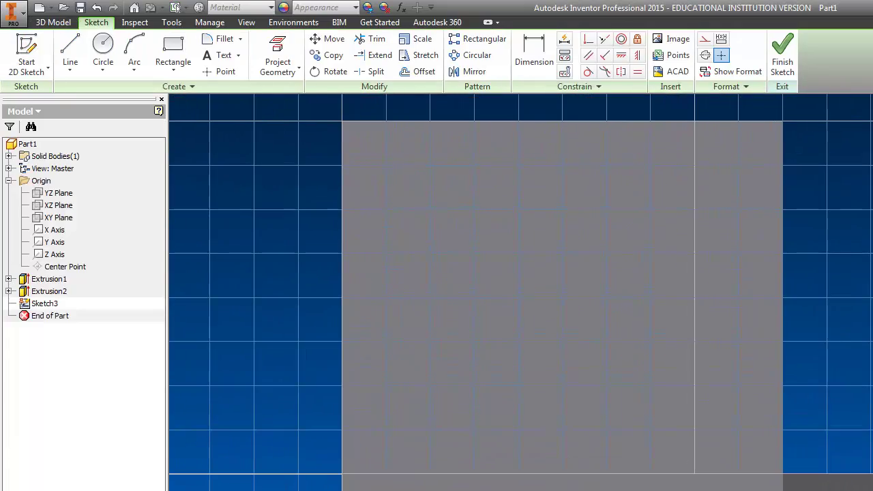
Project the block's cut edges, draw a diagonal across its upper corner, and trim the top overhang
click(279, 67)
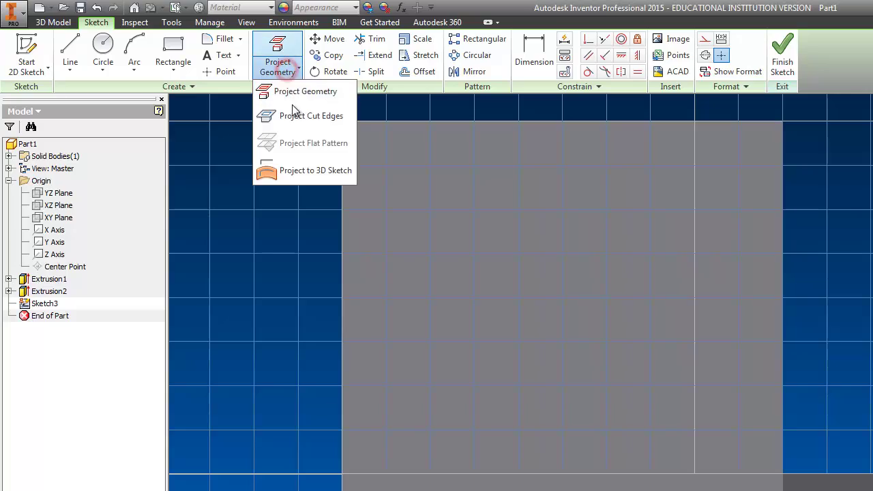
click(292, 111)
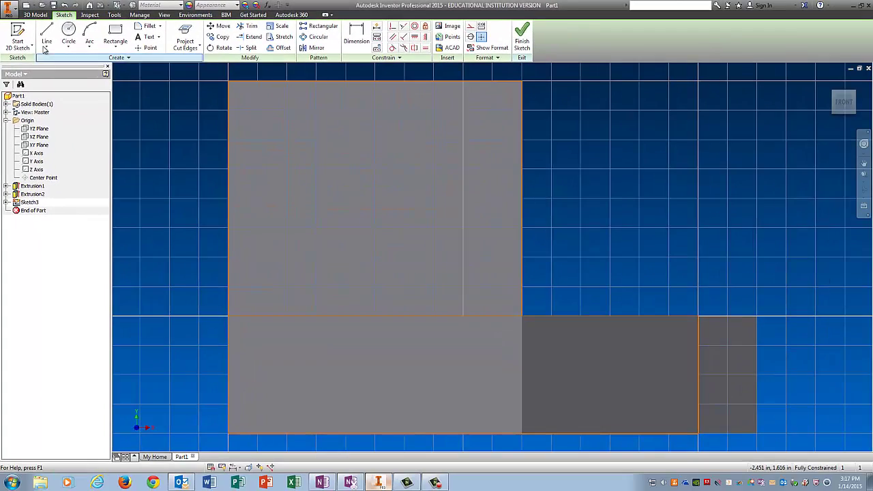
click(46, 33)
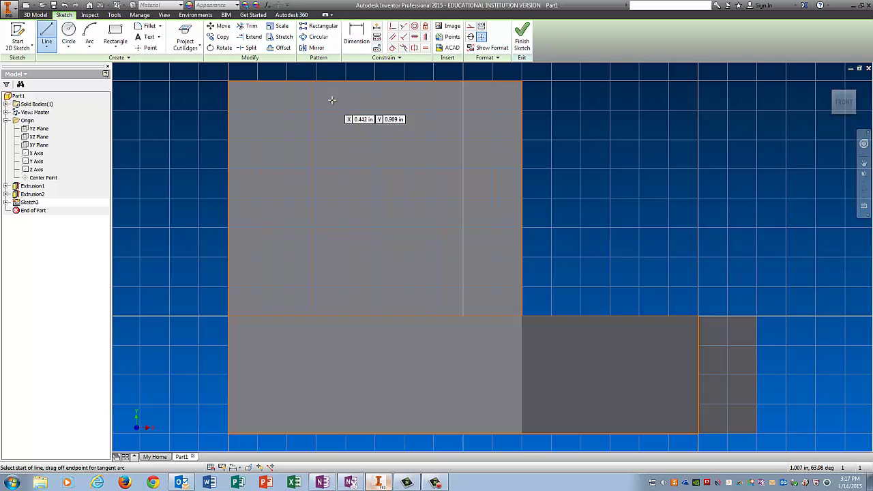
click(304, 70)
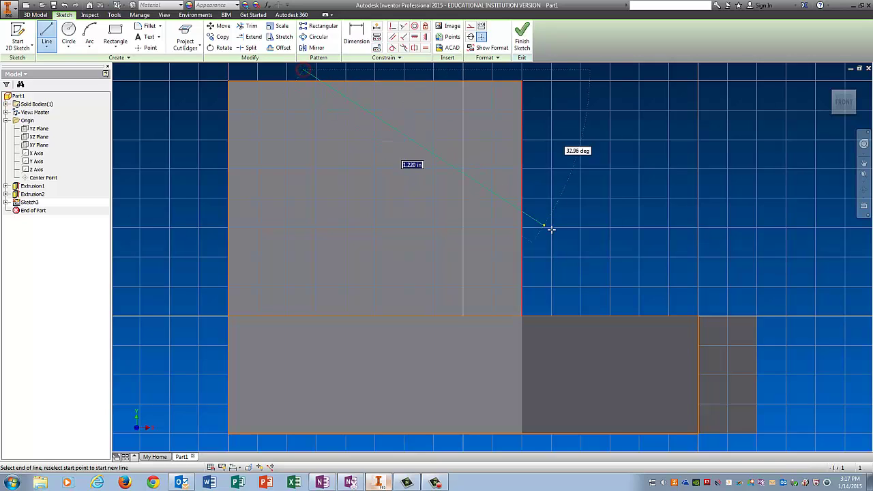
click(554, 254)
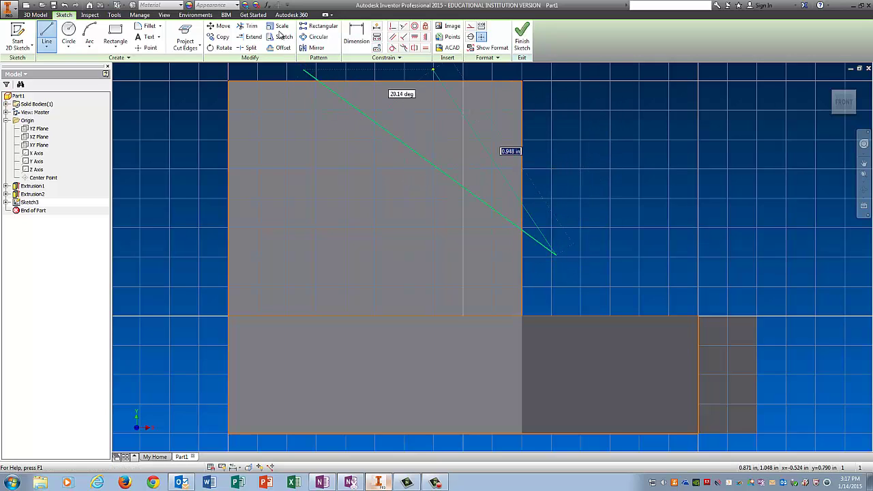
click(247, 27)
click(309, 73)
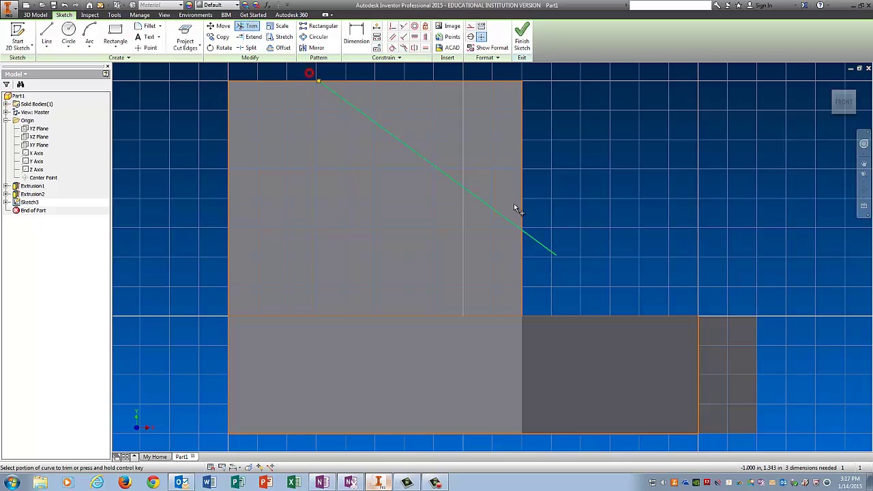
Trim the line's right overhang and dimension its top end 0.5 in from the top-left corner
click(550, 250)
click(356, 34)
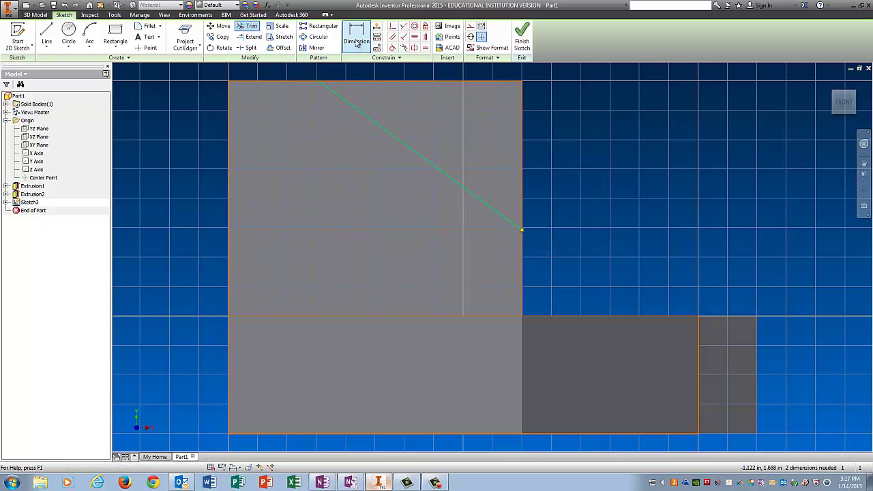
click(318, 81)
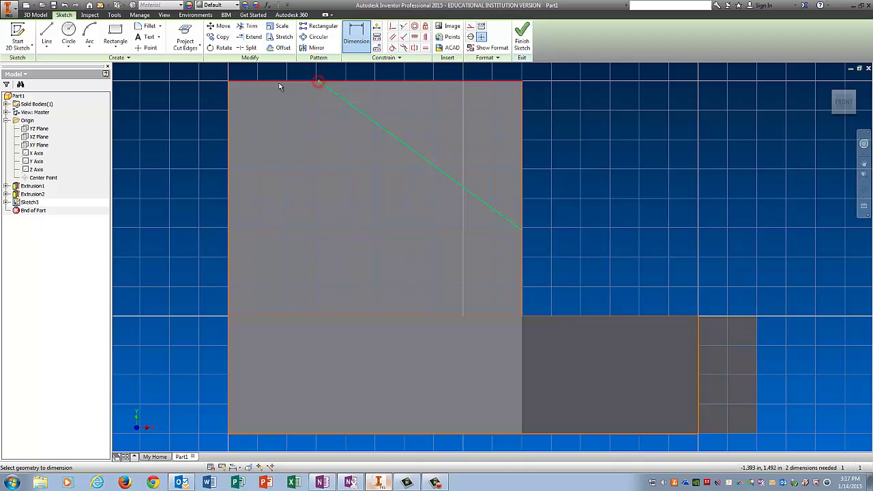
click(228, 81)
click(288, 115)
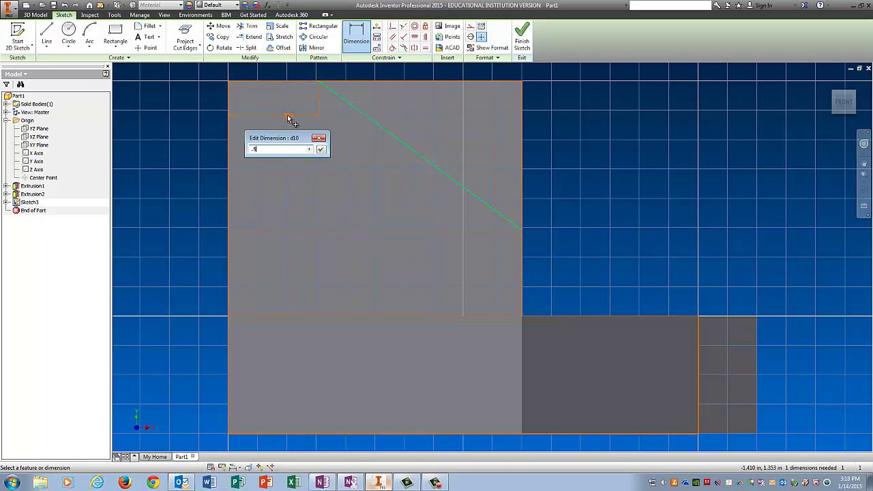
key(Return)
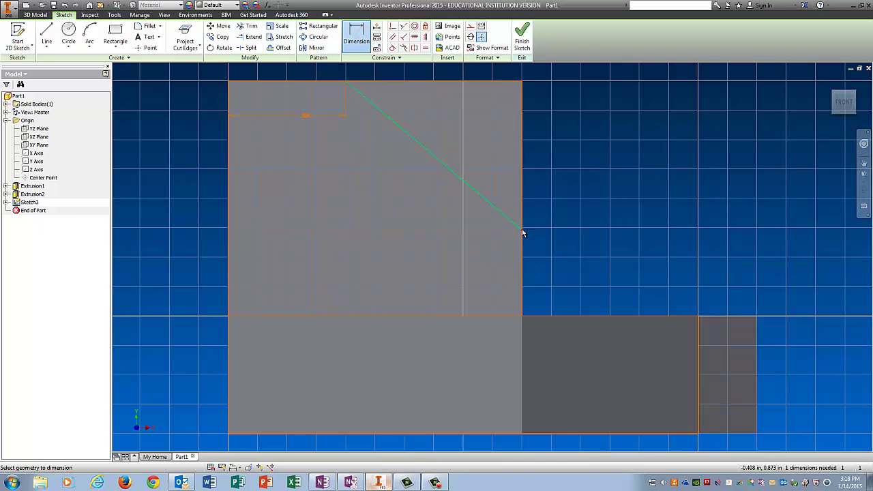
Add a .500 vertical dimension locating the line's end on the block's right edge
click(522, 231)
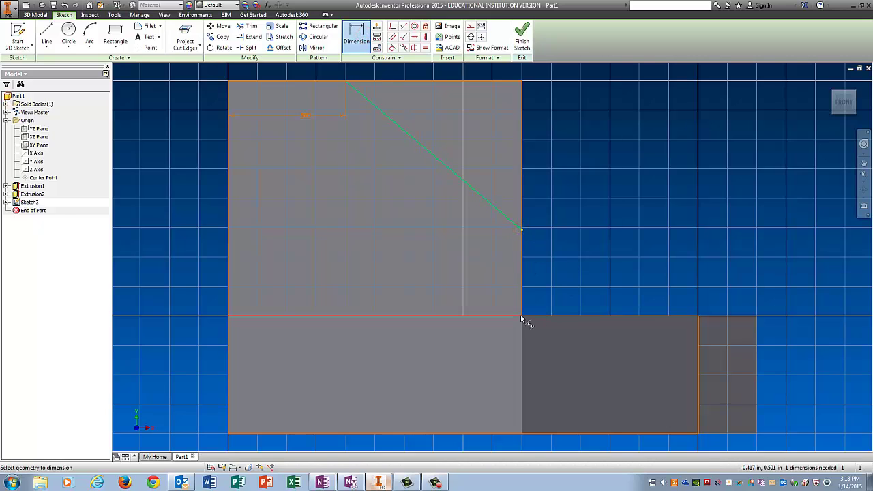
scroll(521, 319, up, 3)
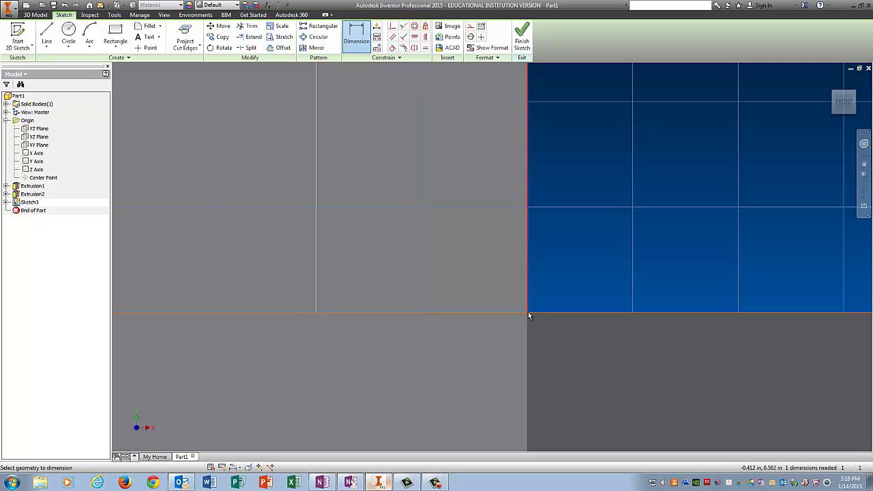
click(526, 313)
click(619, 203)
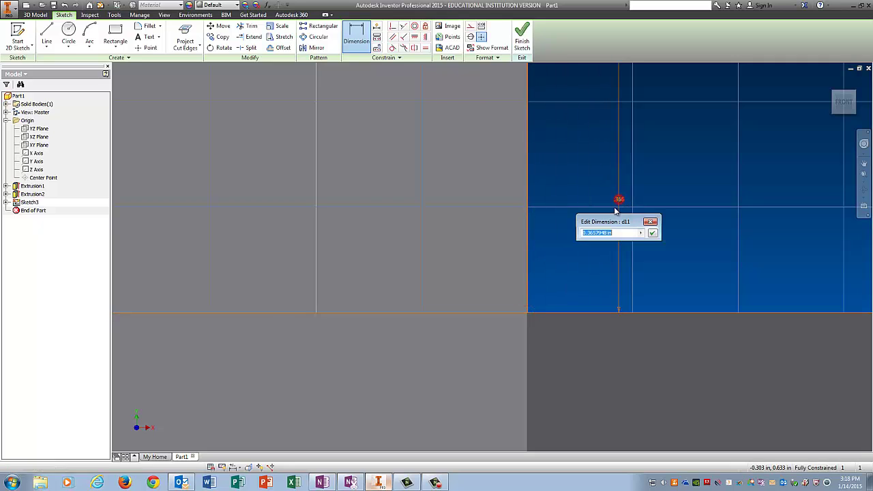
scroll(616, 208, down, 3)
text(.5)
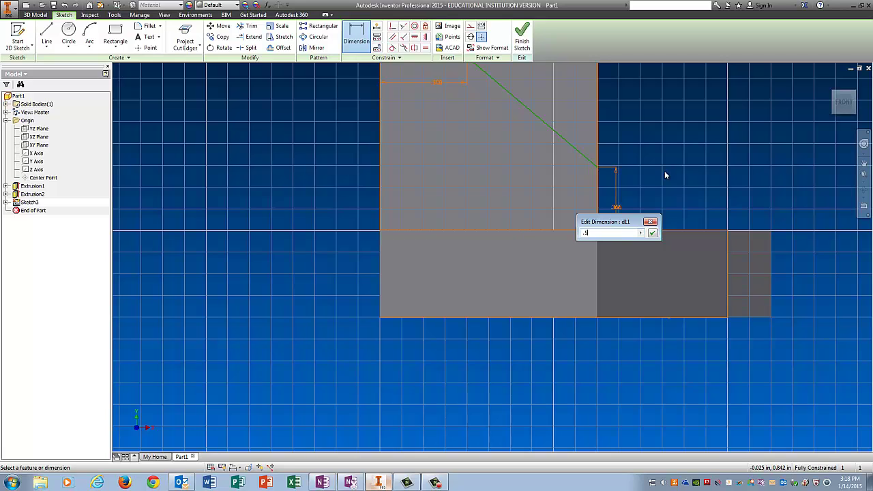
key(Return)
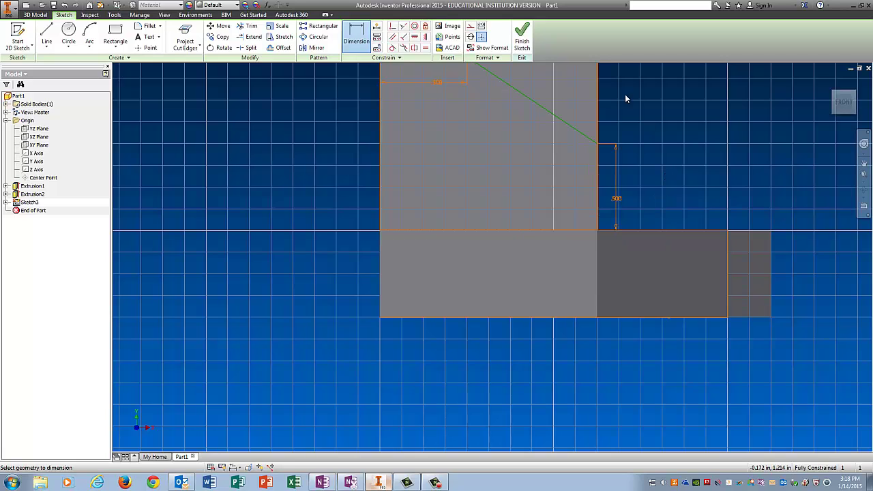
Extrude the triangular sketch profile .75 in the opposite direction to cut the block's corner off
click(521, 37)
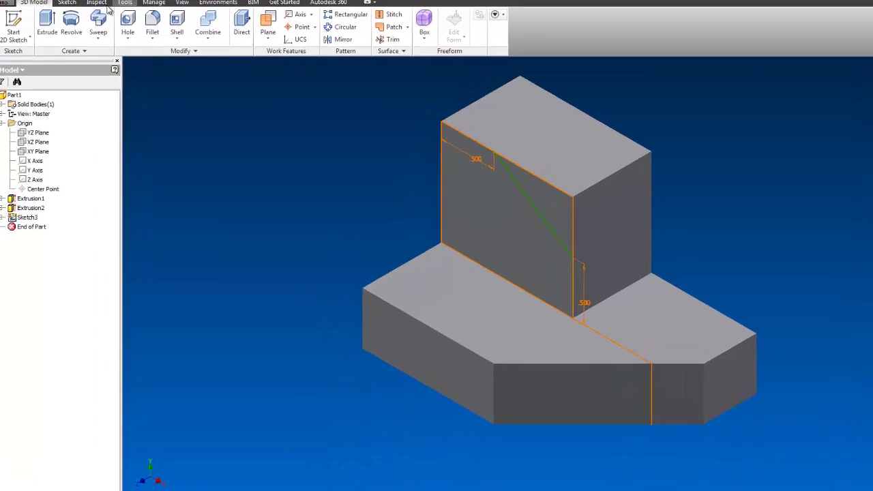
key(e)
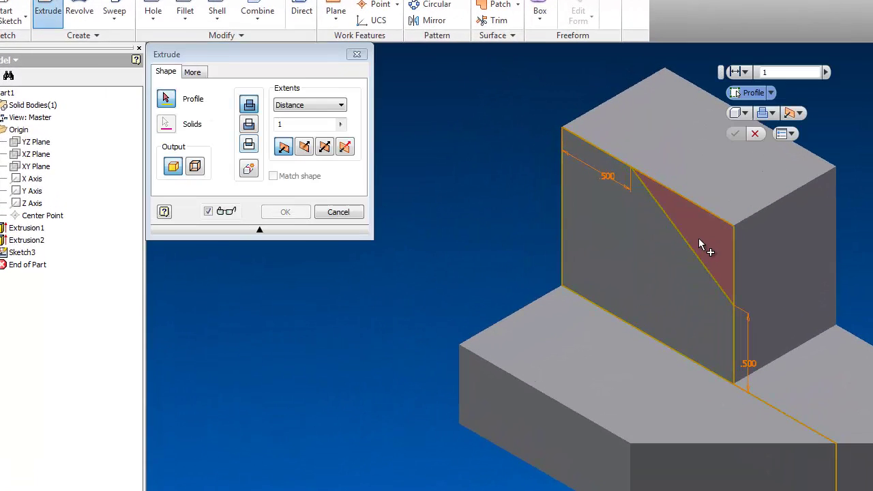
click(701, 241)
click(305, 150)
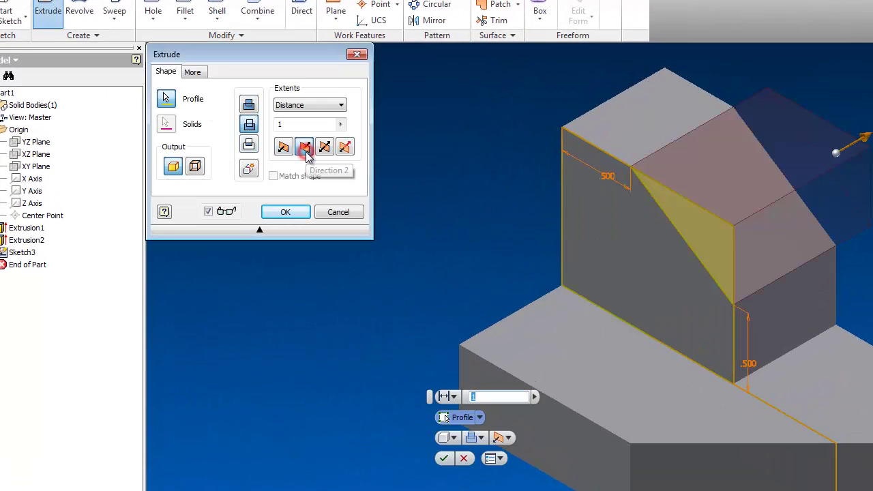
double_click(304, 125)
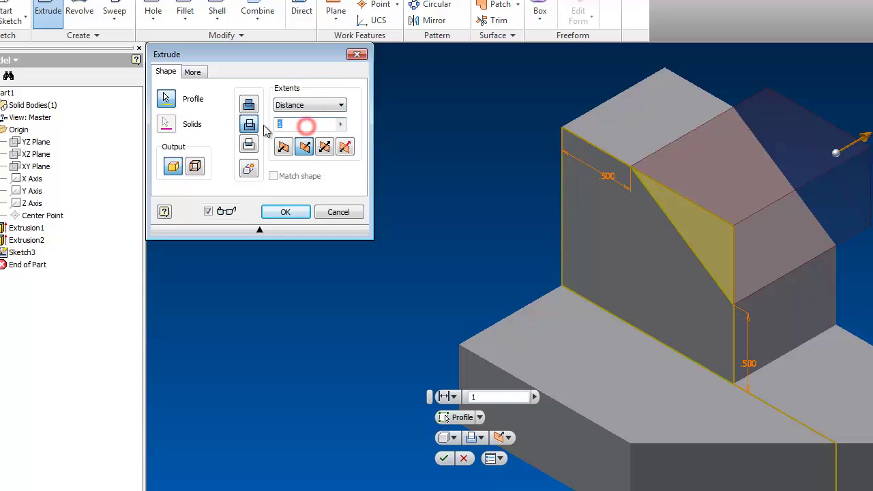
text(.75)
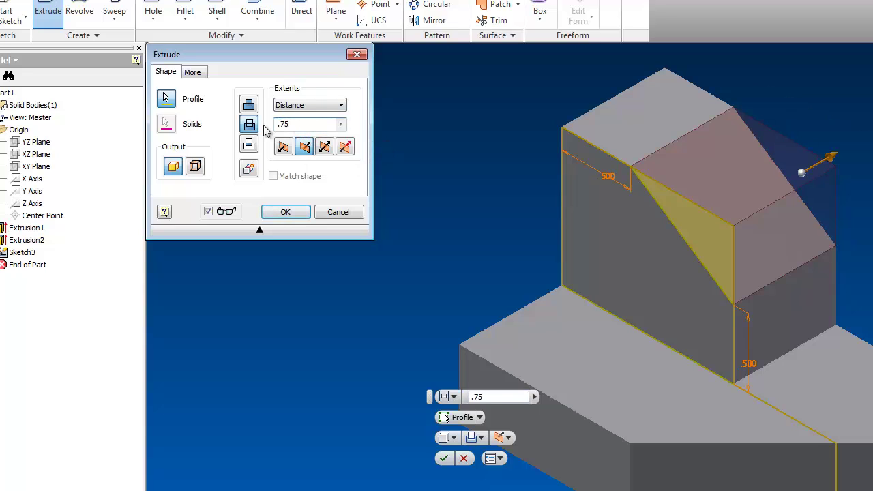
key(Return)
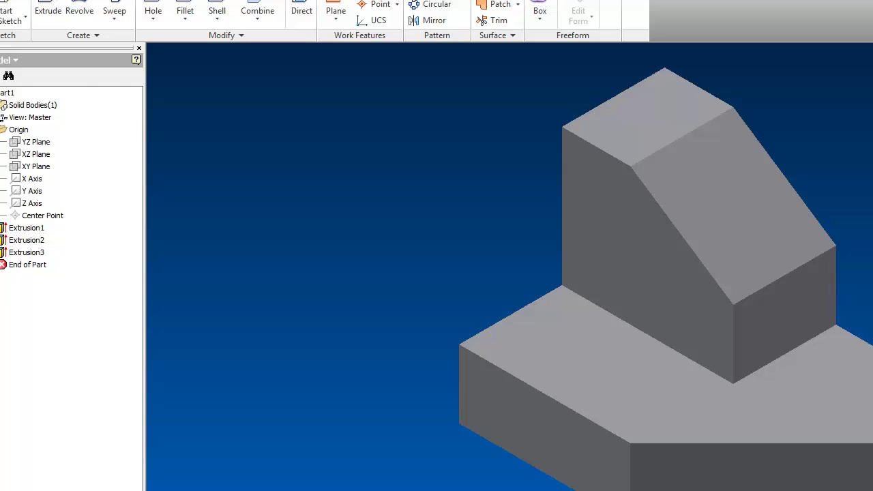
Save the part under the new name 'Gray Thing' with Save As
click(3, 4)
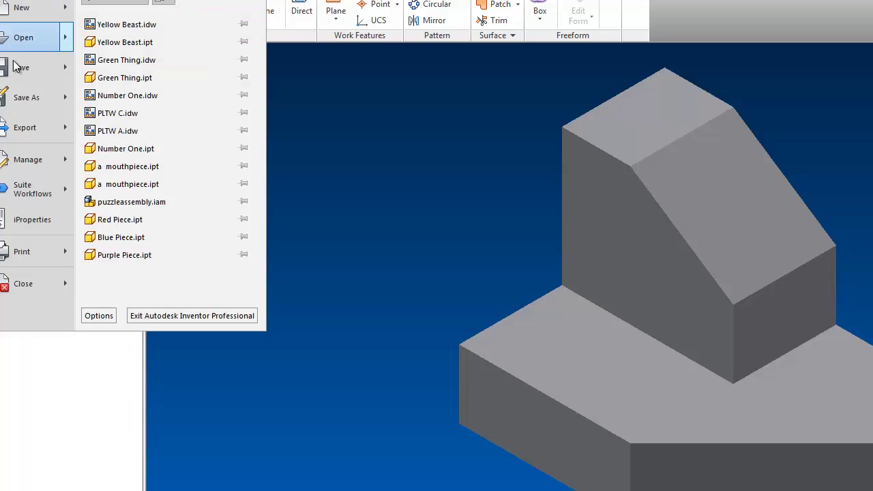
click(34, 95)
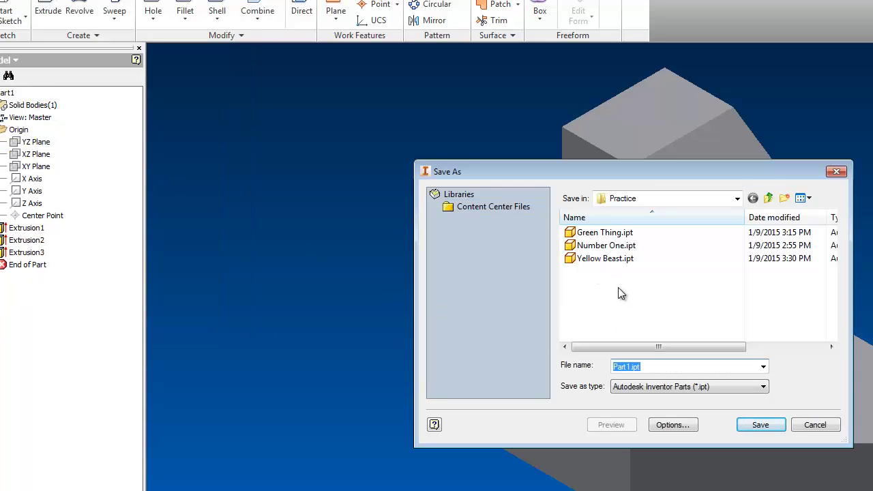
text(Gray Thing)
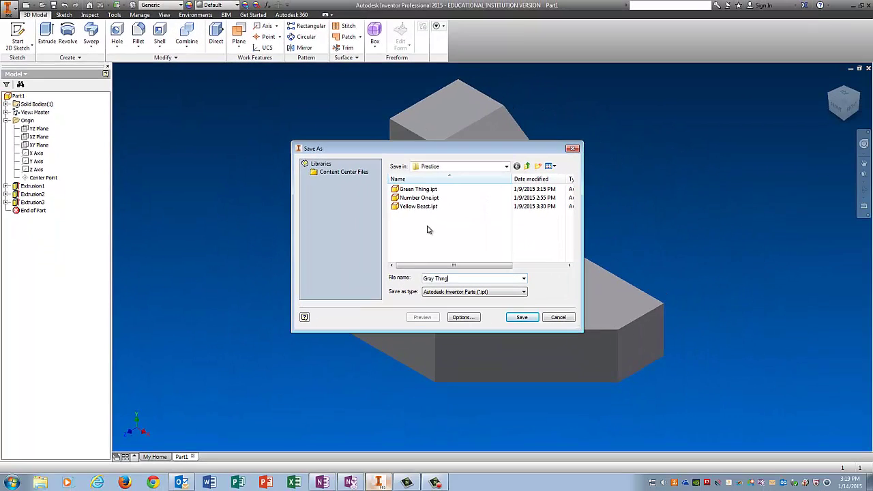
key(Return)
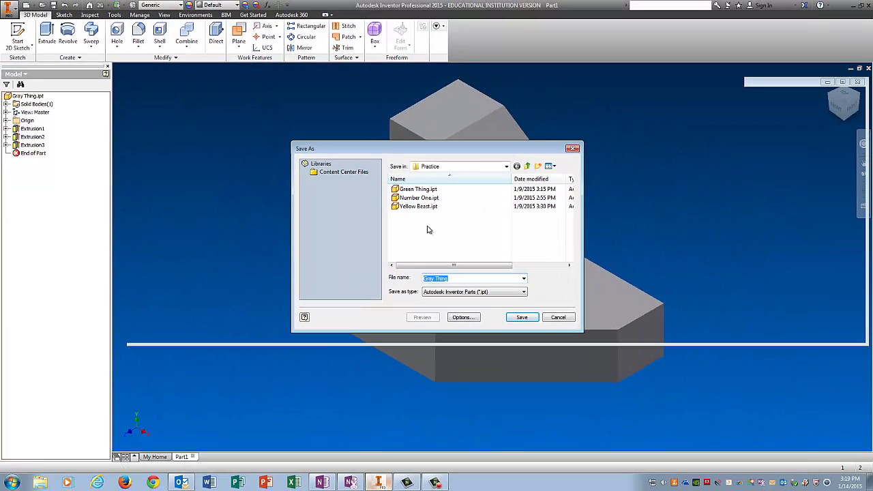
Create a new drawing from the PLTW A.idw template
click(10, 6)
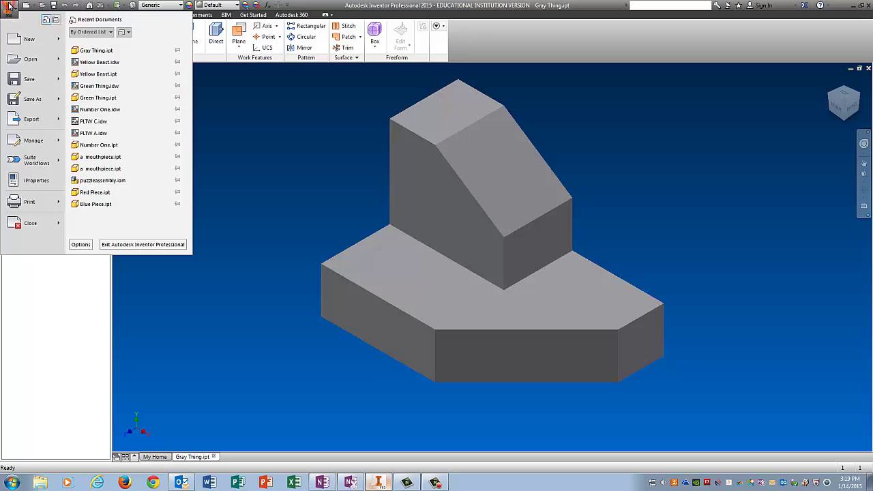
click(27, 39)
click(413, 275)
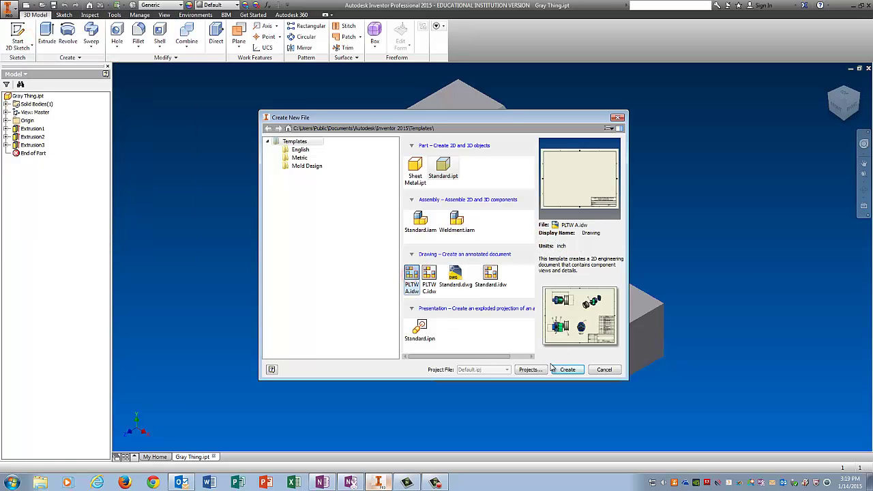
click(569, 370)
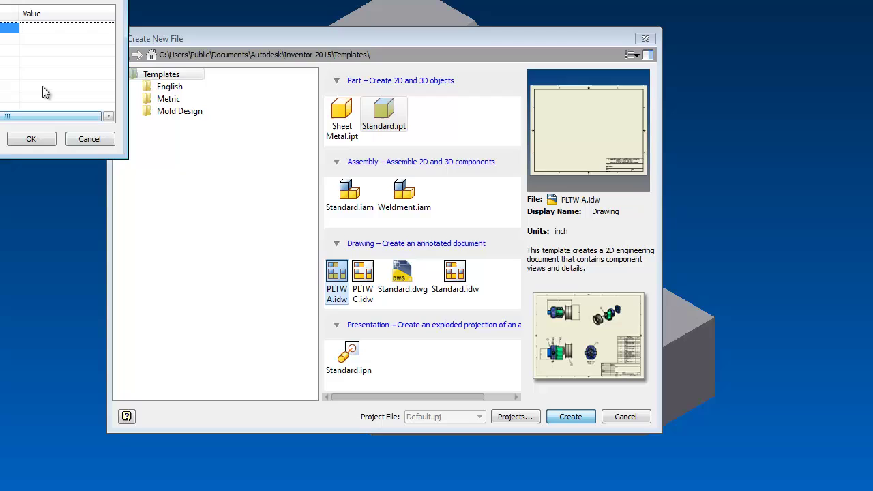
Fill the title block with project Practice, the drafter's name, date 14 JAN 15 and filename Whatever
text(Practi)
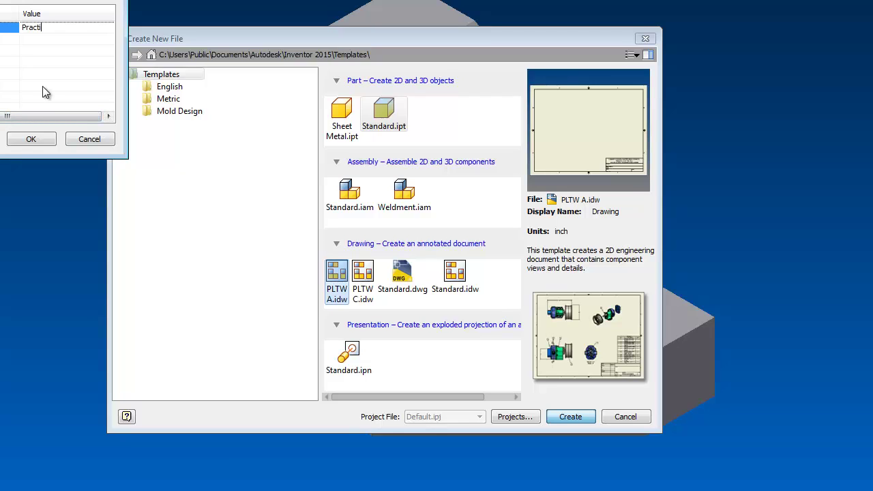
text(ce)
click(32, 39)
text(Ra)
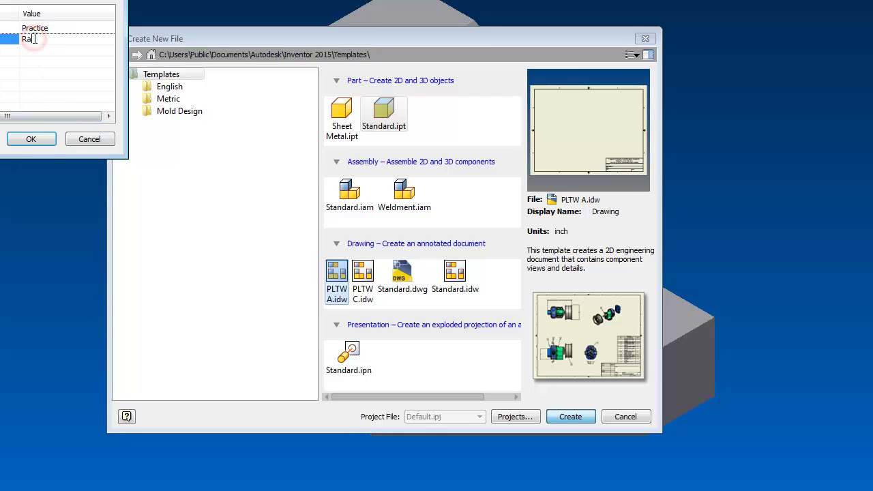
text(usch)
click(45, 50)
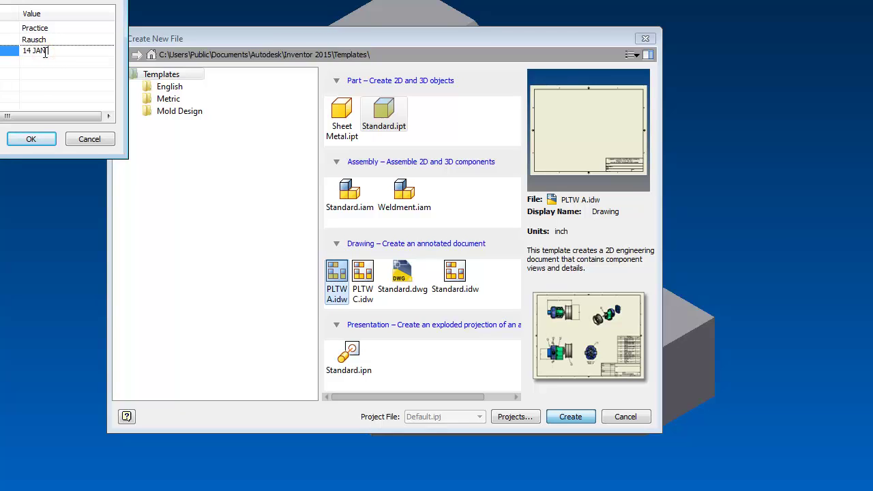
text(14 JAN 15)
click(41, 63)
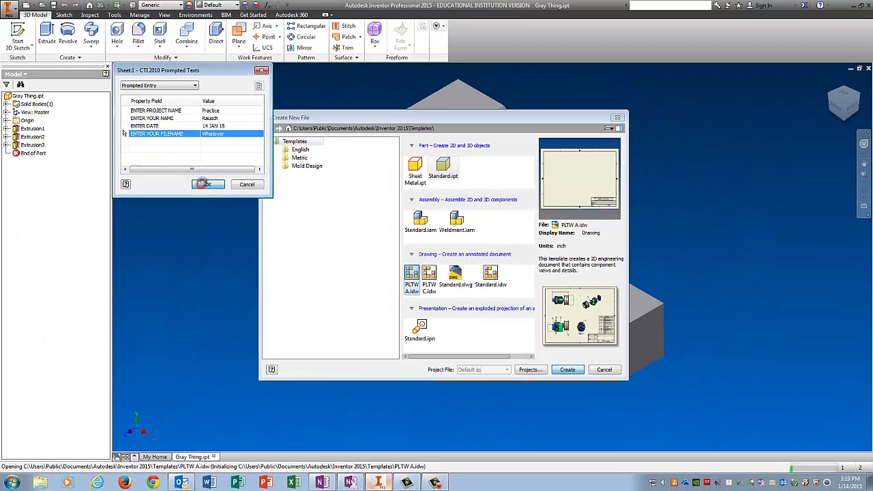
click(31, 139)
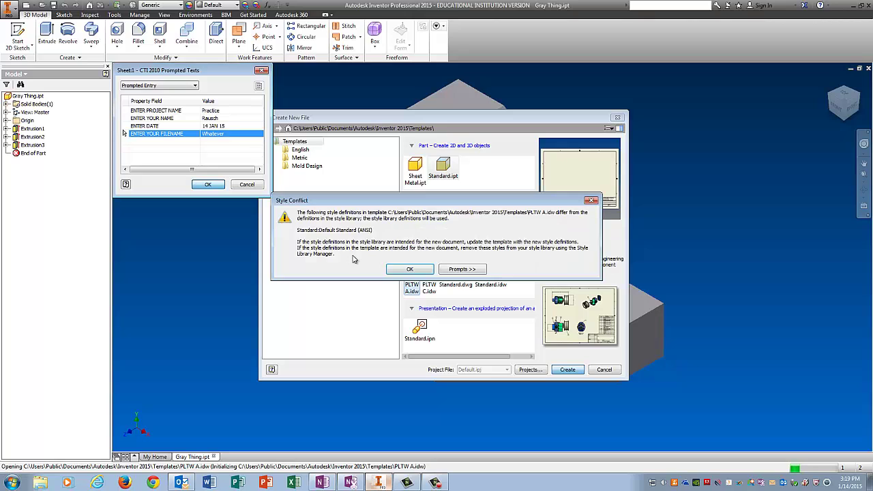
click(409, 268)
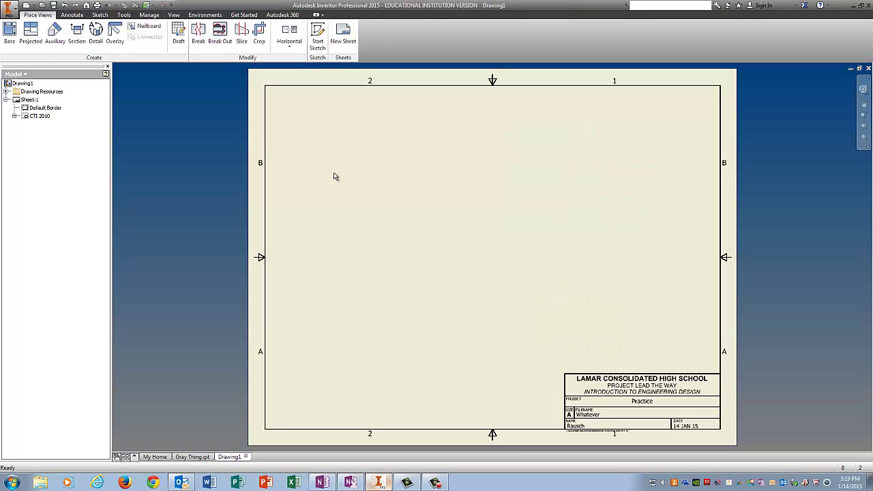
Place a front base view at lower left with projected top, right side and isometric views
click(10, 32)
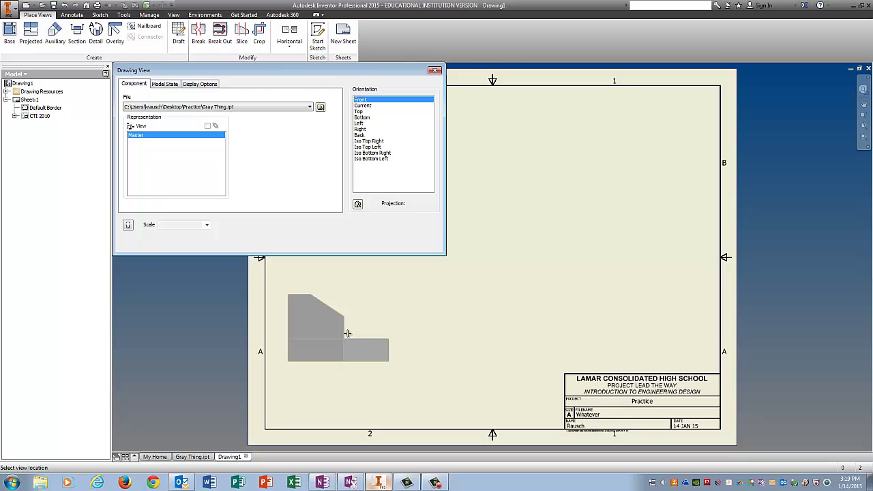
click(375, 336)
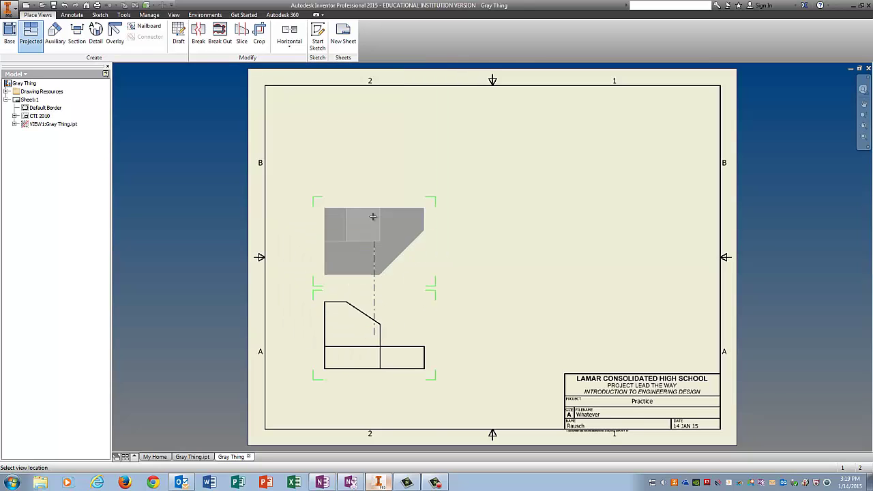
click(375, 177)
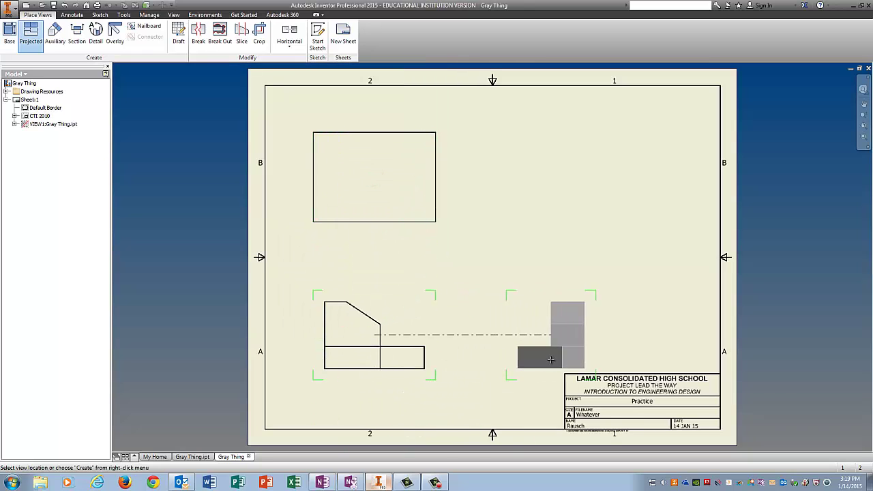
click(550, 360)
click(590, 182)
right_click(590, 182)
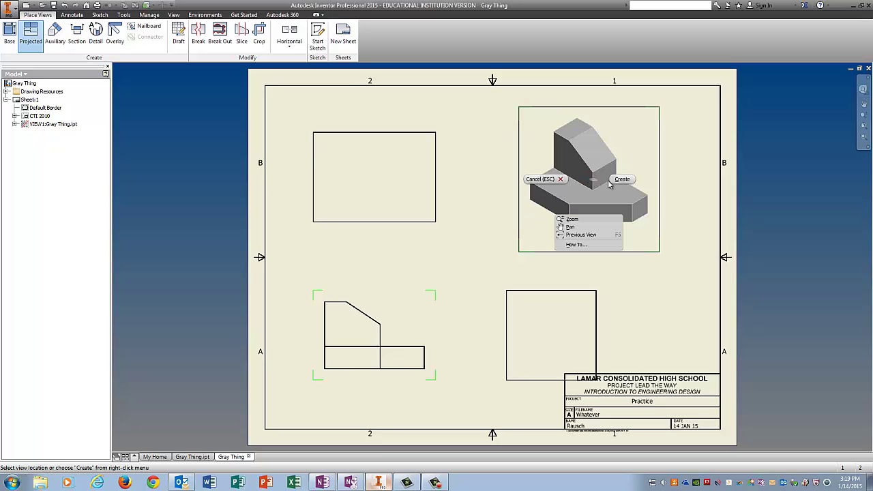
click(617, 179)
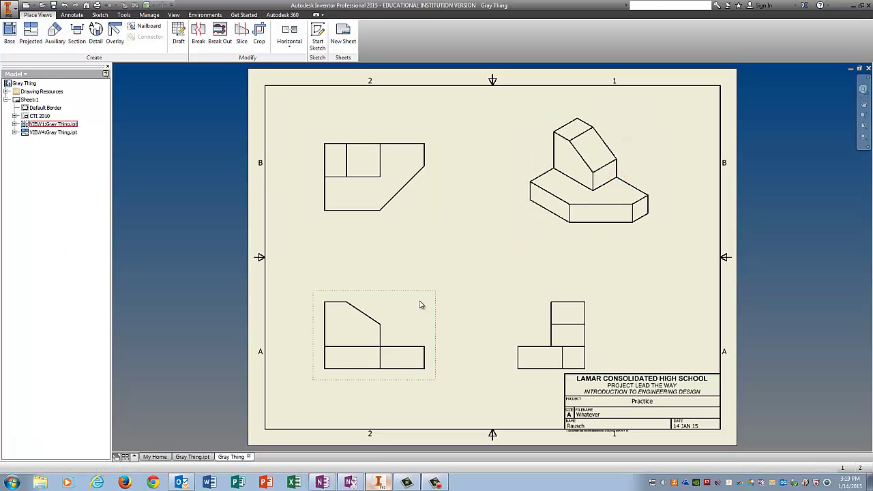
Shift the front view and its aligned views up, and set the isometric view to Shaded
drag(391, 286, 394, 258)
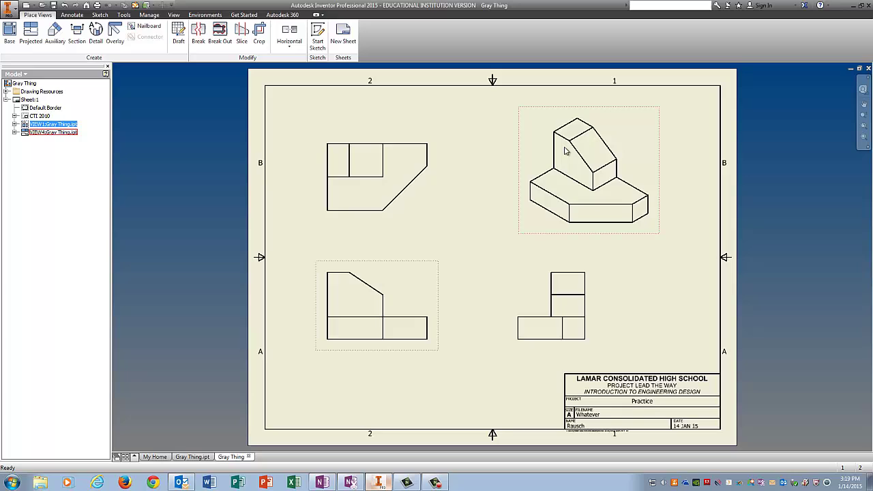
double_click(613, 131)
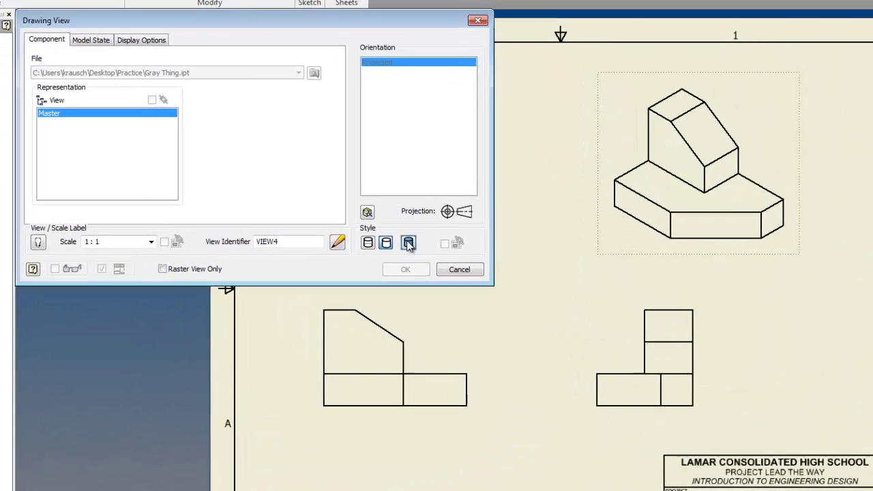
click(396, 232)
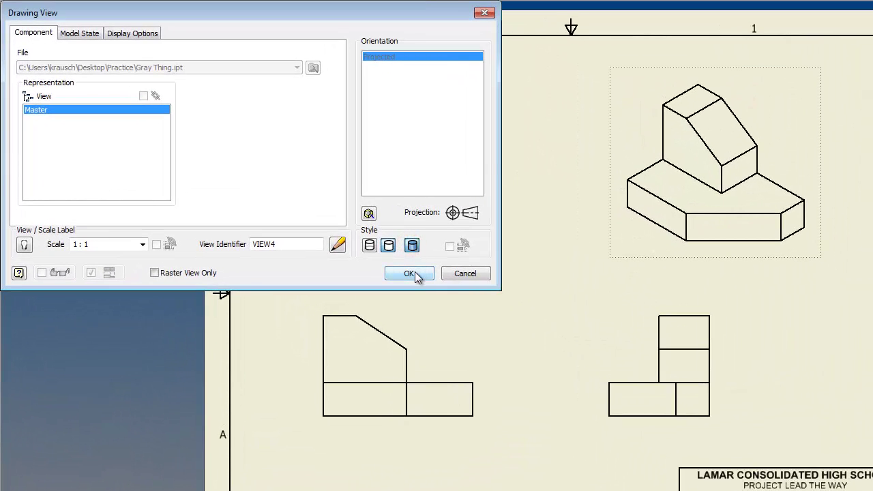
click(413, 273)
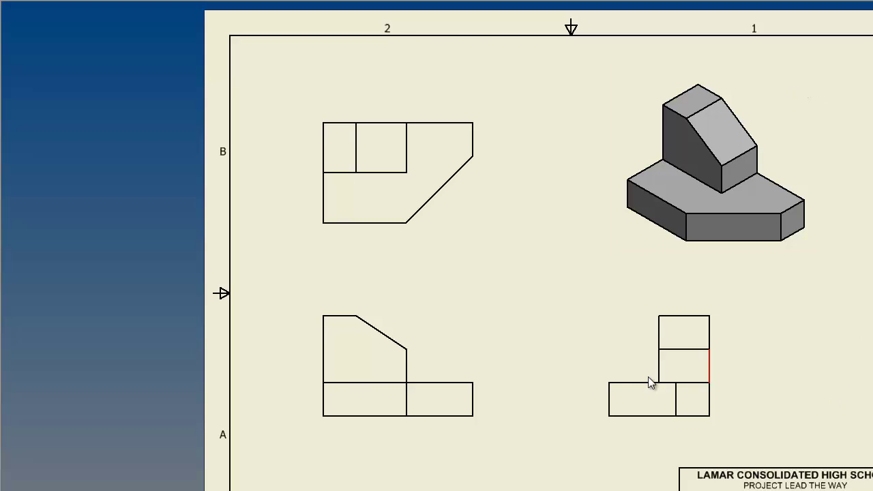